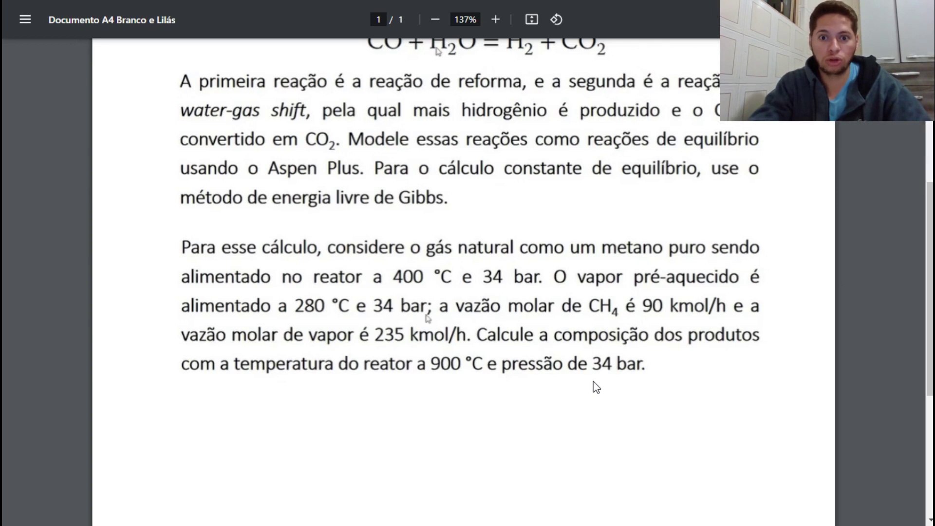
- Switch from the PDF problem statement to Aspen Plus and open the component specifications
scroll(596, 387, "up", 1)
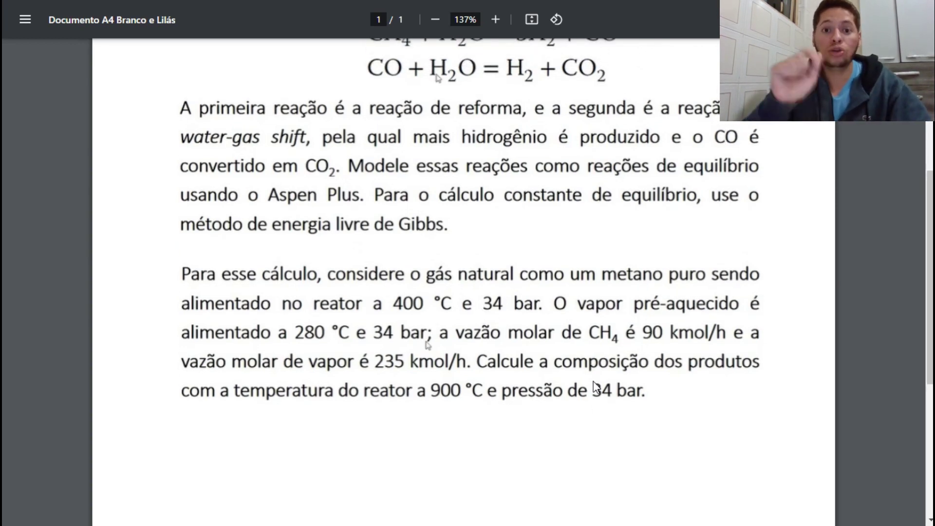
key("F11")
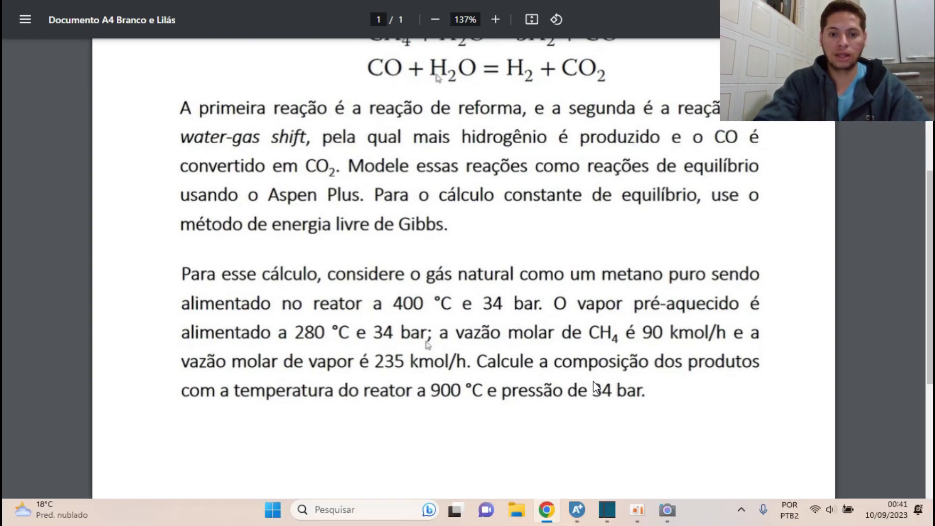
left_click(577, 509)
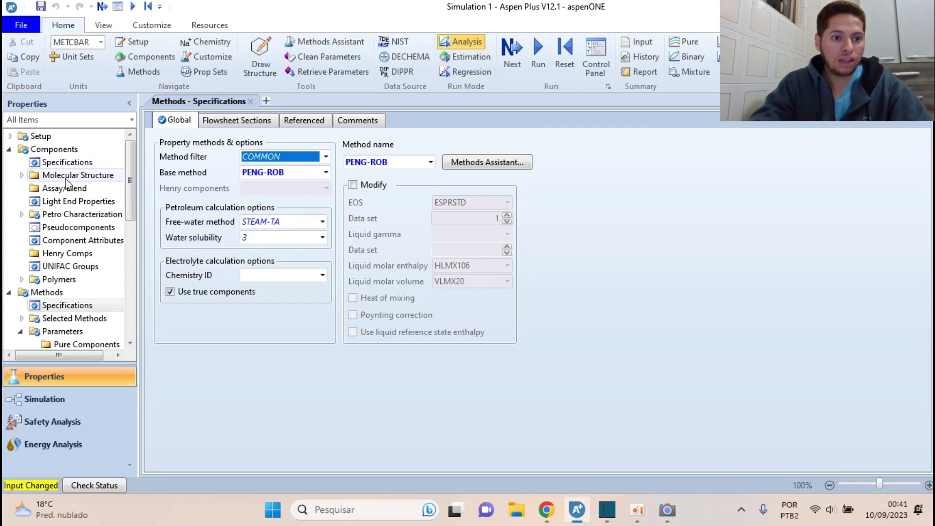
scroll(67, 182, "down", 3)
scroll(90, 190, "up", 3)
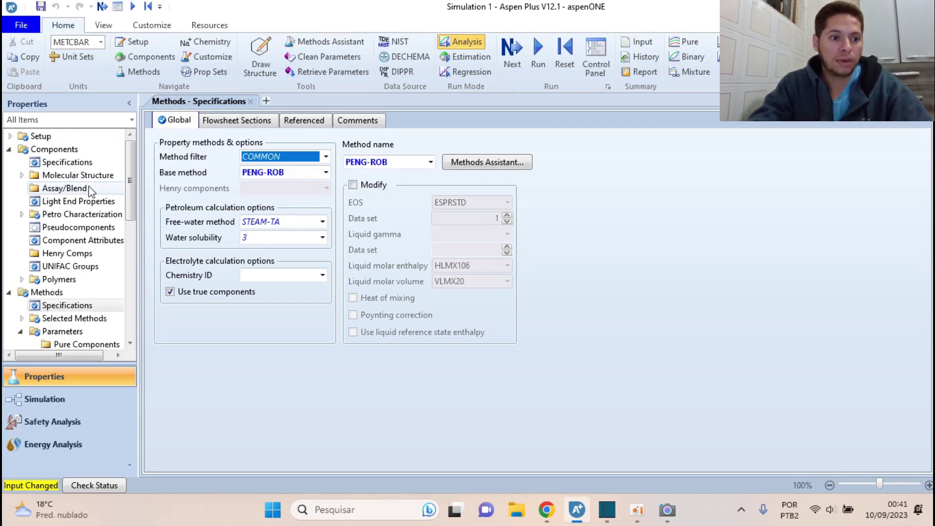
left_click(61, 149)
left_click(70, 165)
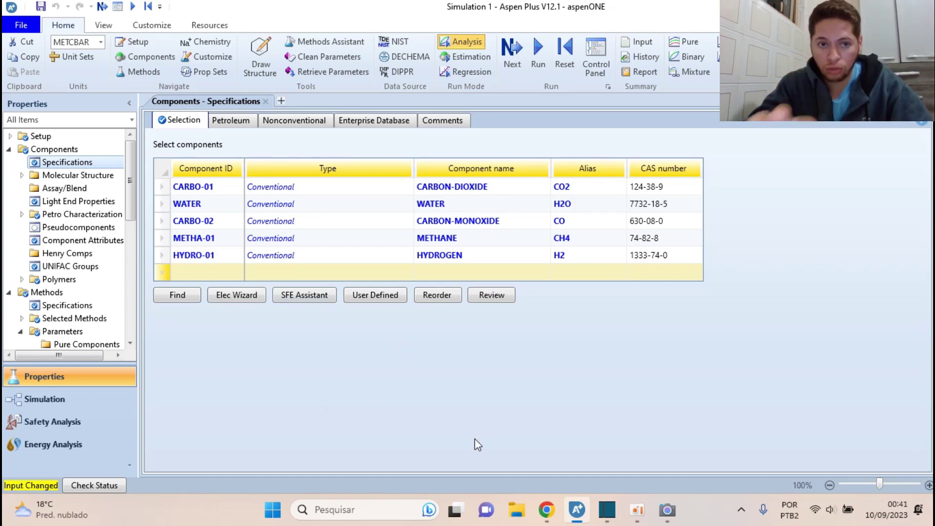
- View the compound search dialog, close it without adding anything, and review the entries in the component list
left_click(175, 296)
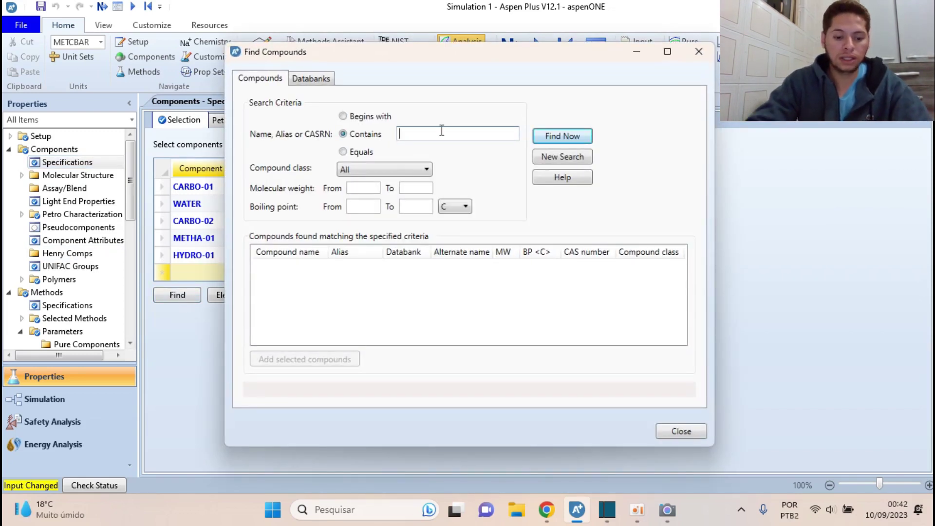
left_click(700, 53)
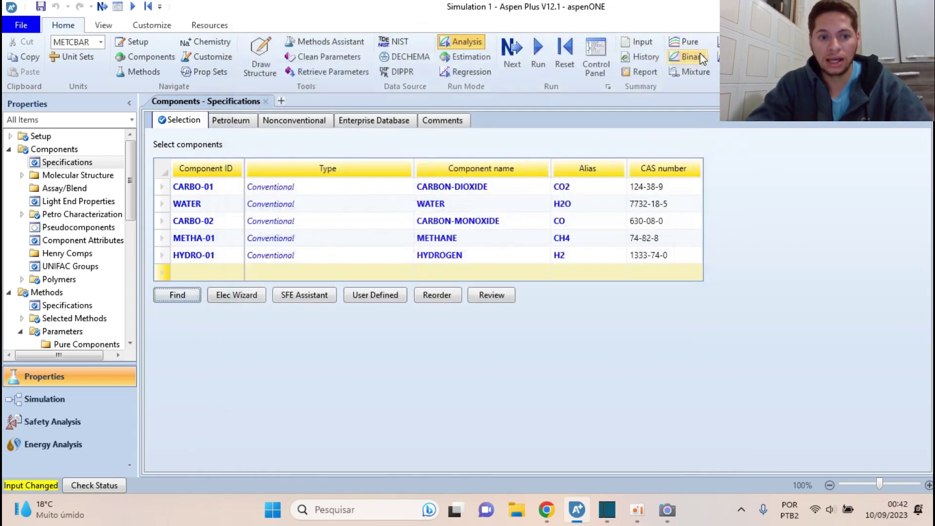
left_click(219, 192)
left_click(215, 203)
key("Down")
key("Down")
key("Down")
key("Down")
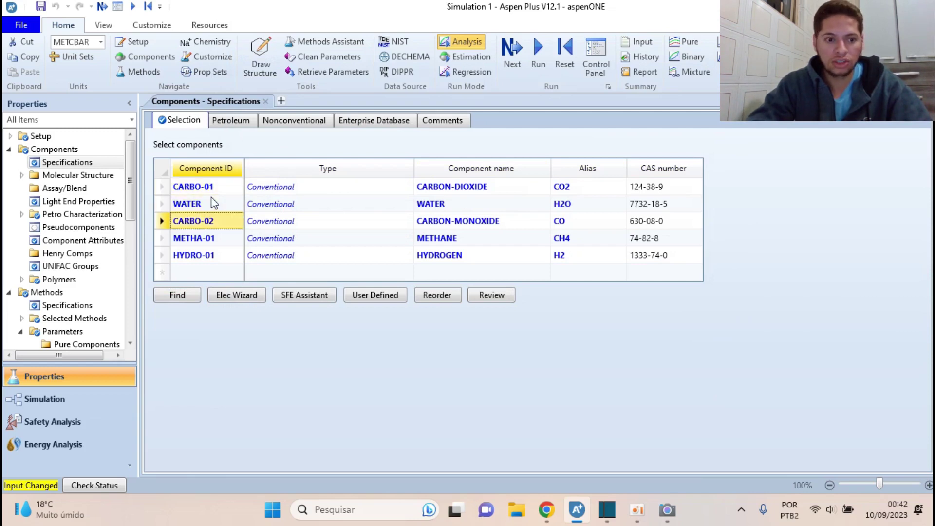
left_click(246, 388)
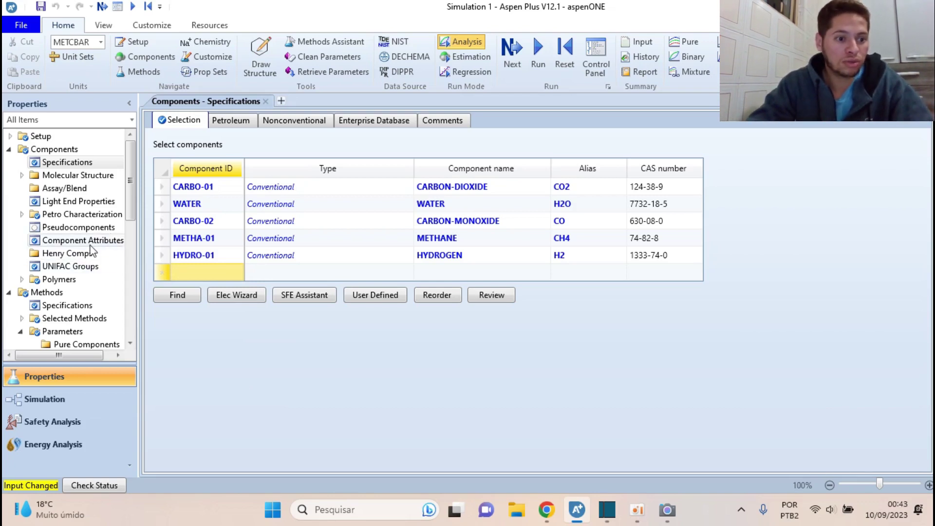
- Check the global property method, and examine the available reactor models and the CH4 and H2O feed streams on the simulation flowsheet
left_click(61, 305)
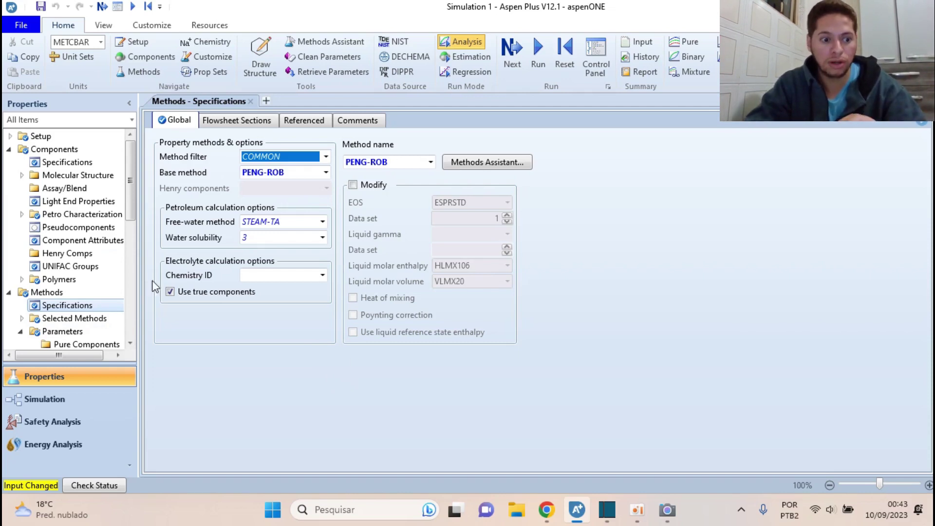
left_click(94, 408)
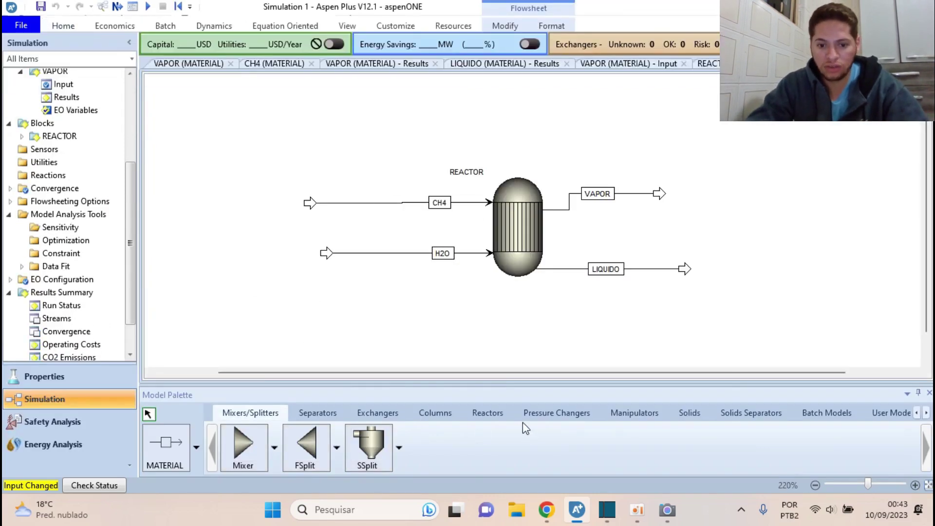
left_click(490, 413)
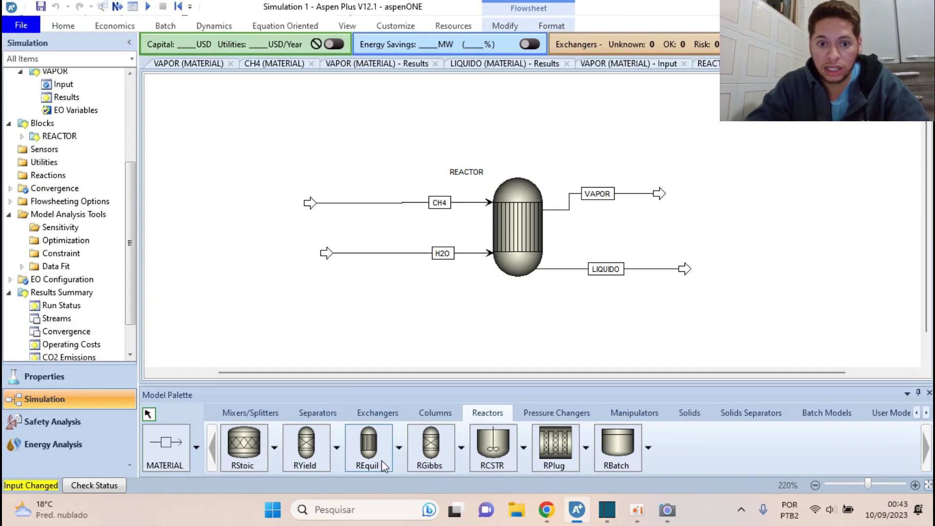
left_click(449, 209)
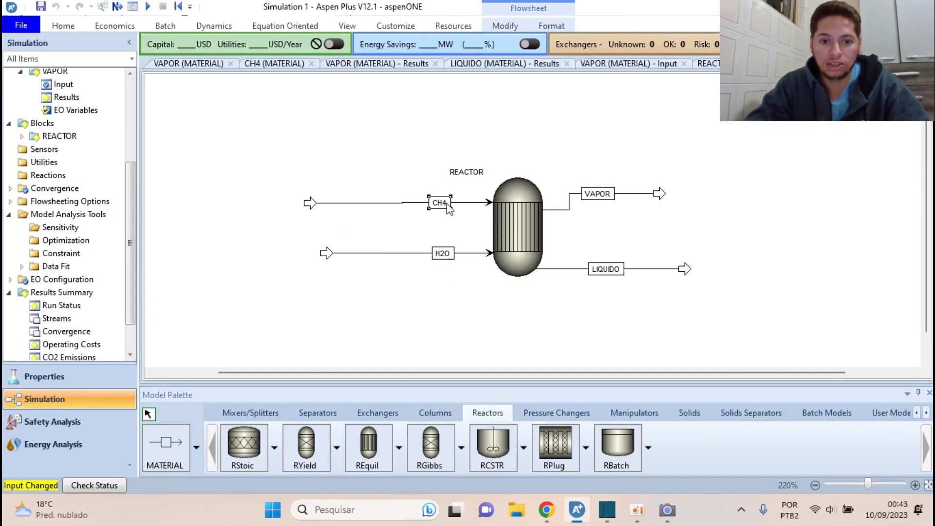
left_click(446, 259)
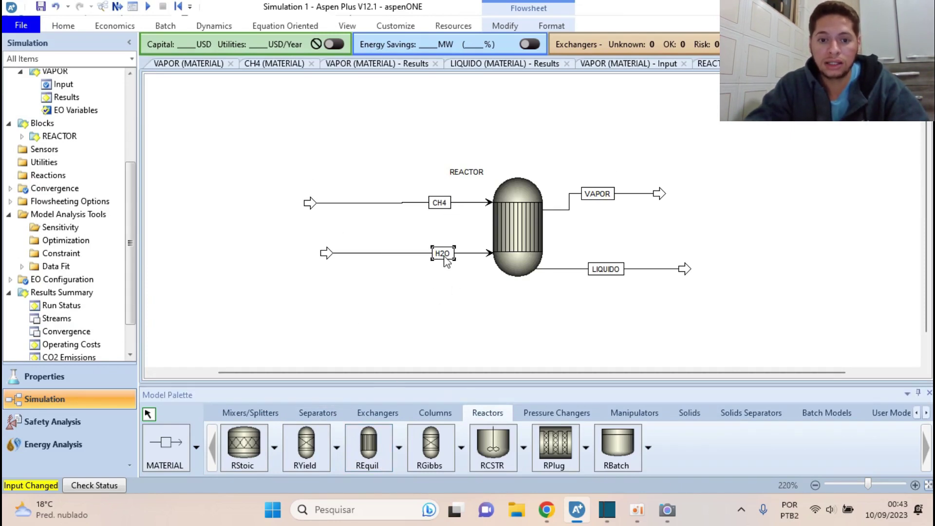
- Open the CH4 stream's specifications and compare them with the methane feed data in the PDF problem statement
double_click(374, 203)
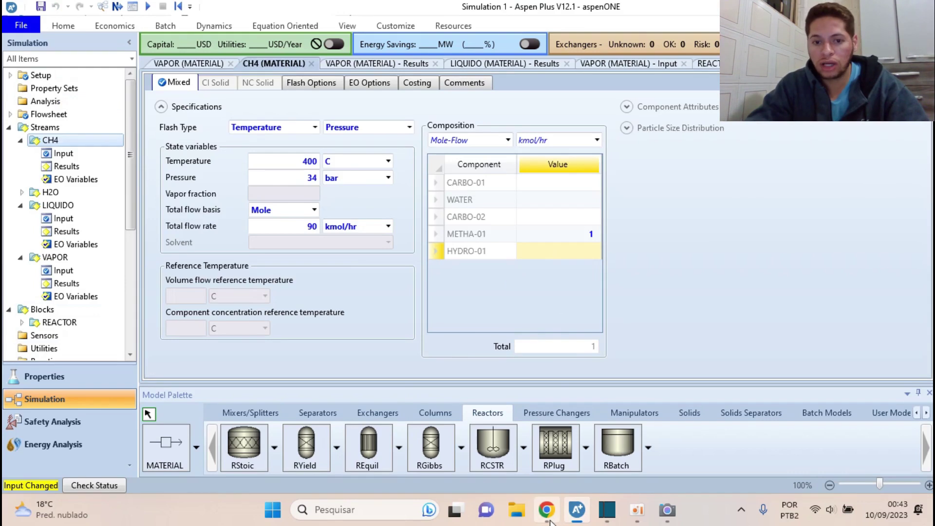
left_click(548, 521)
scroll(541, 303, "down", 1)
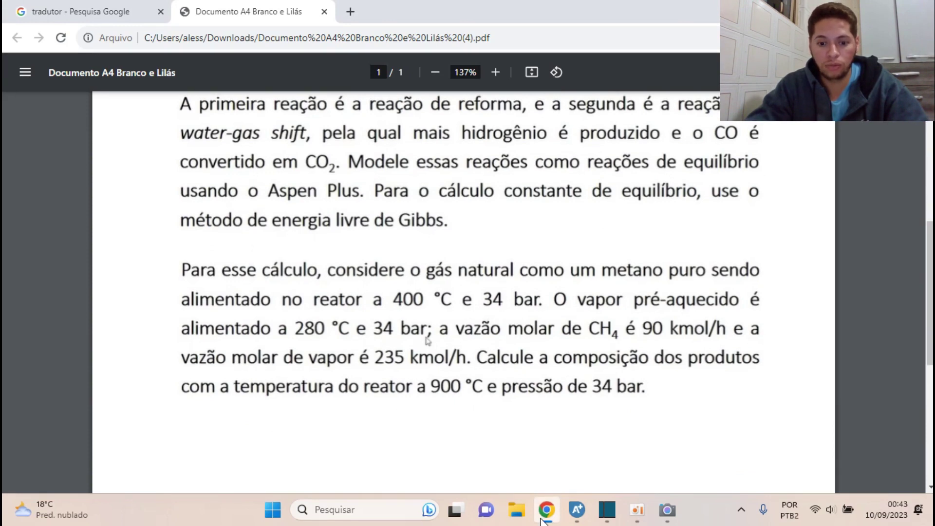
left_click(576, 510)
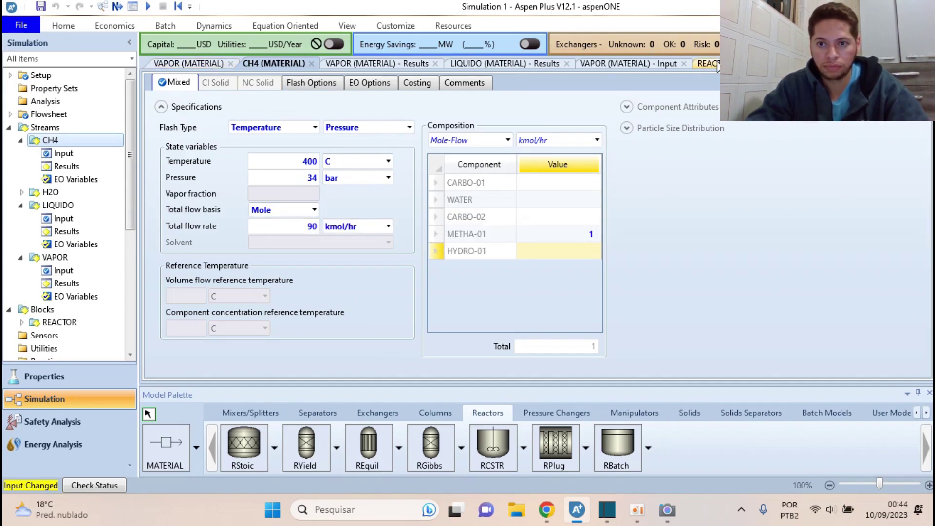
- Open the H2O stream's specifications from the flowsheet and compare them with the steam feed data in the PDF problem statement
left_click(717, 67)
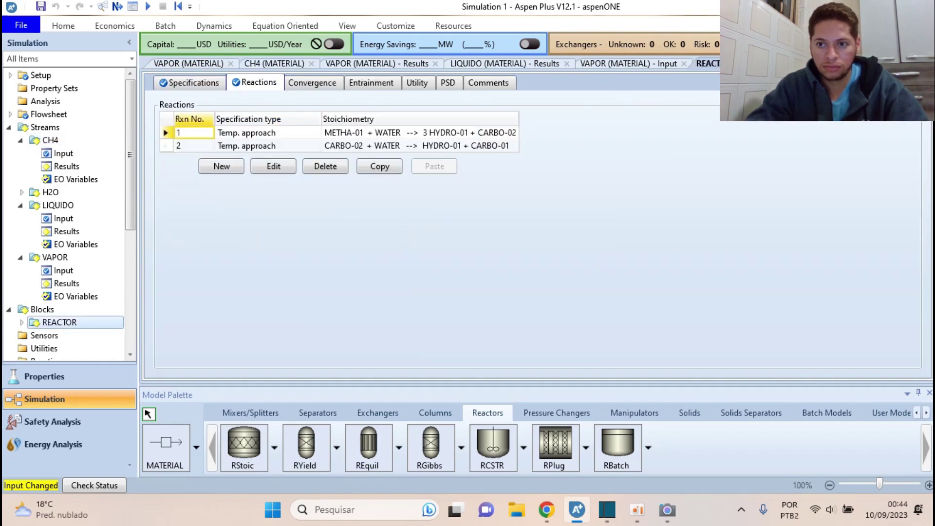
left_click(828, 64)
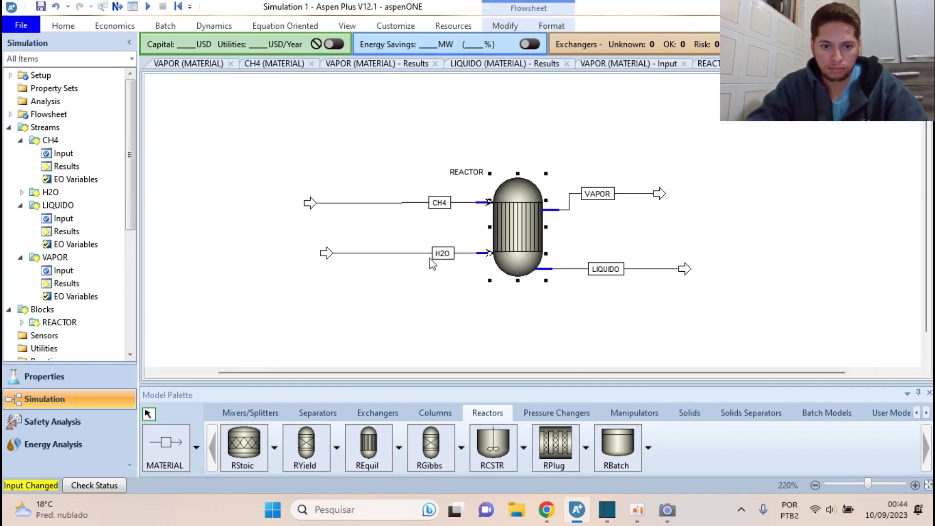
left_click(427, 255)
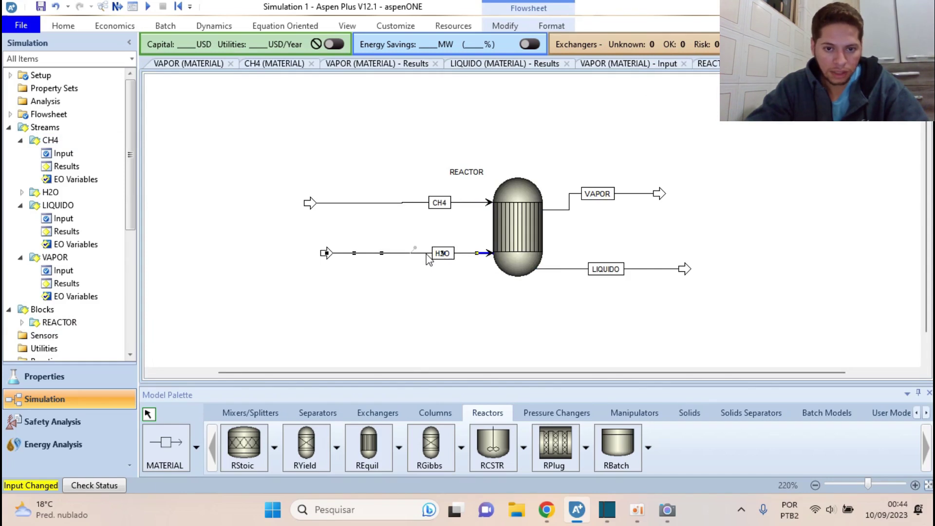
double_click(427, 257)
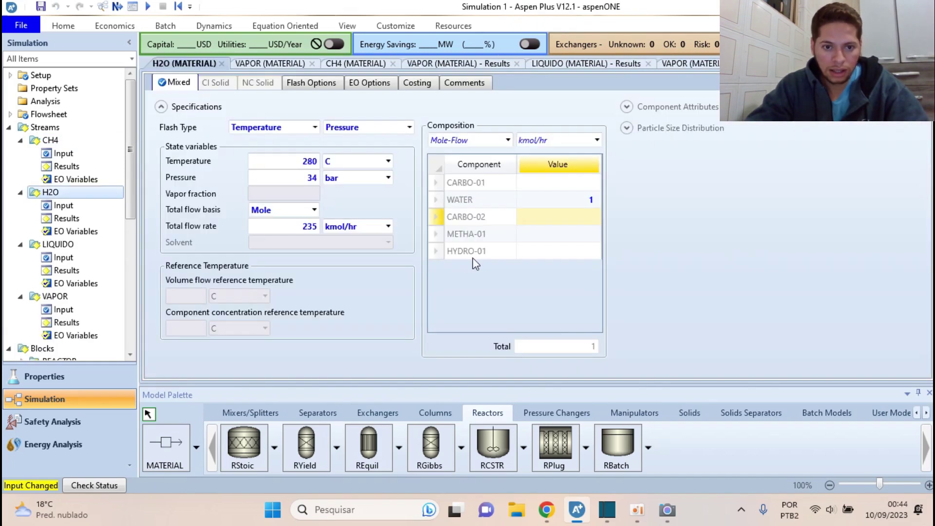
left_click(546, 516)
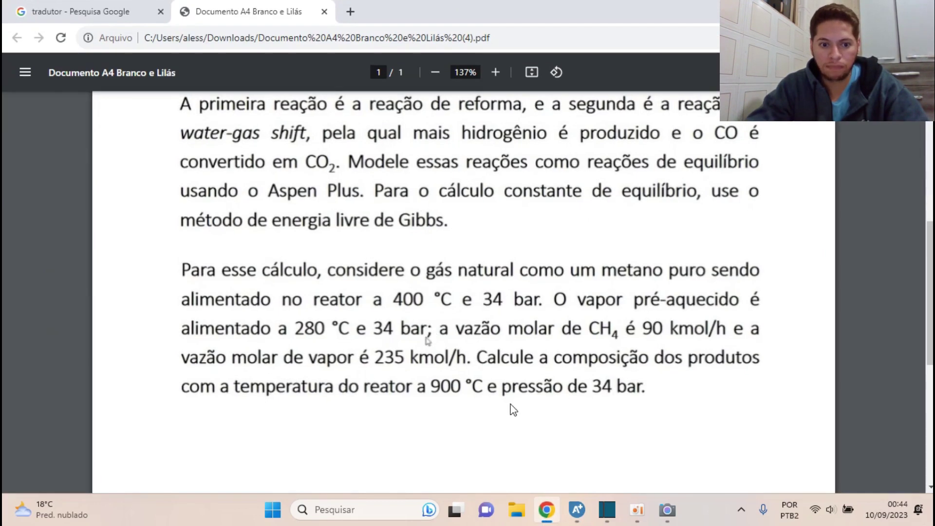
scroll(514, 409, "down", 1)
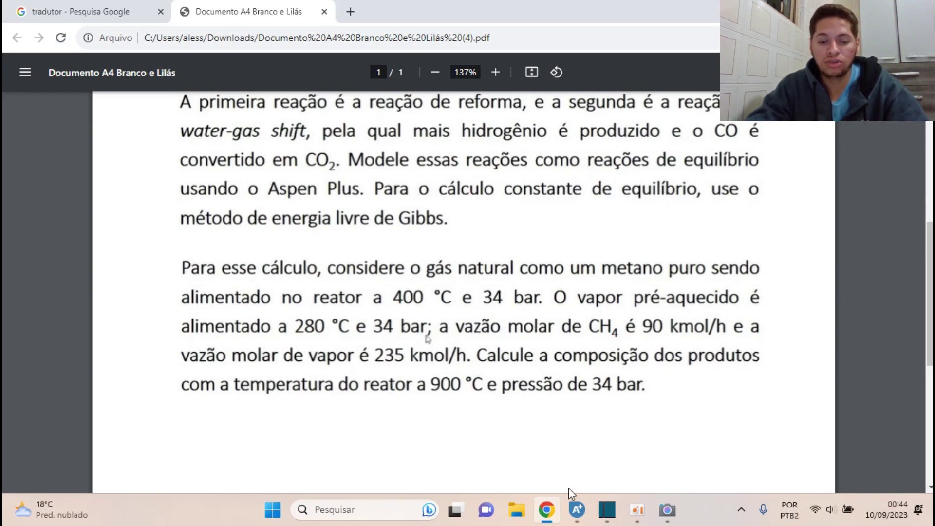
left_click(580, 513)
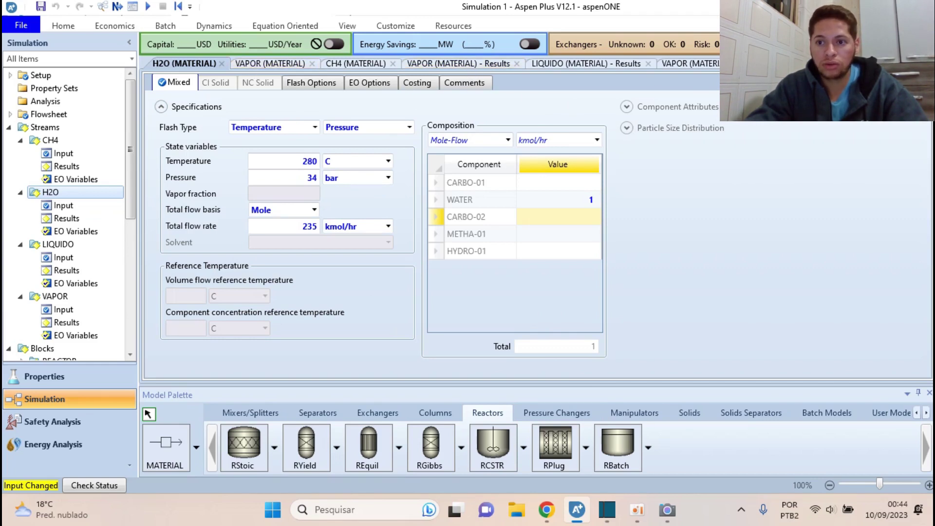
- Look through the reactor's reactions, the LIQUIDO and VAPOR stream results, and the CH4 and VAPOR stream forms
left_click(59, 359)
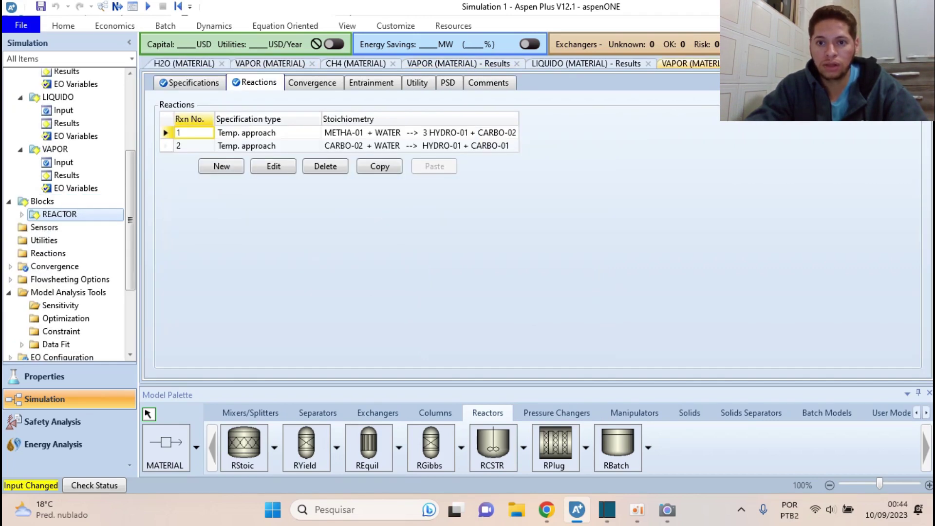
left_click(723, 64)
left_click(594, 64)
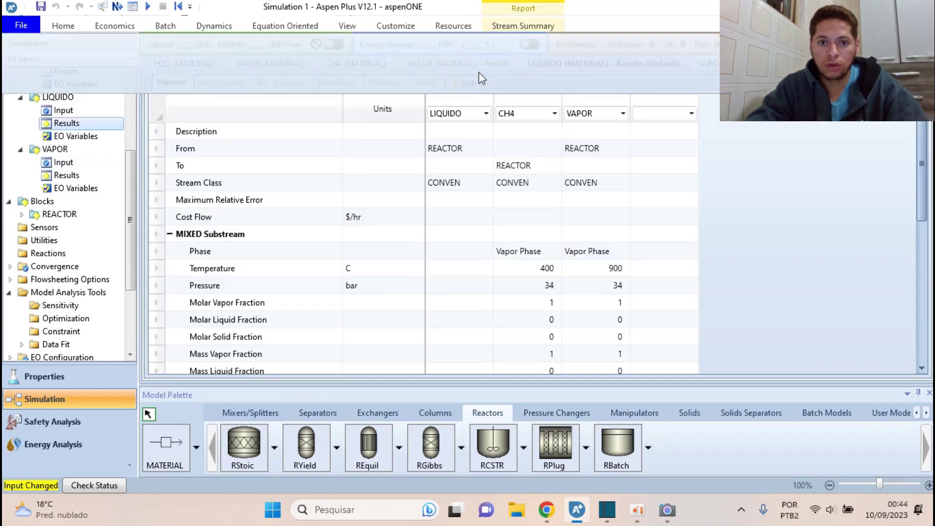
left_click(409, 65)
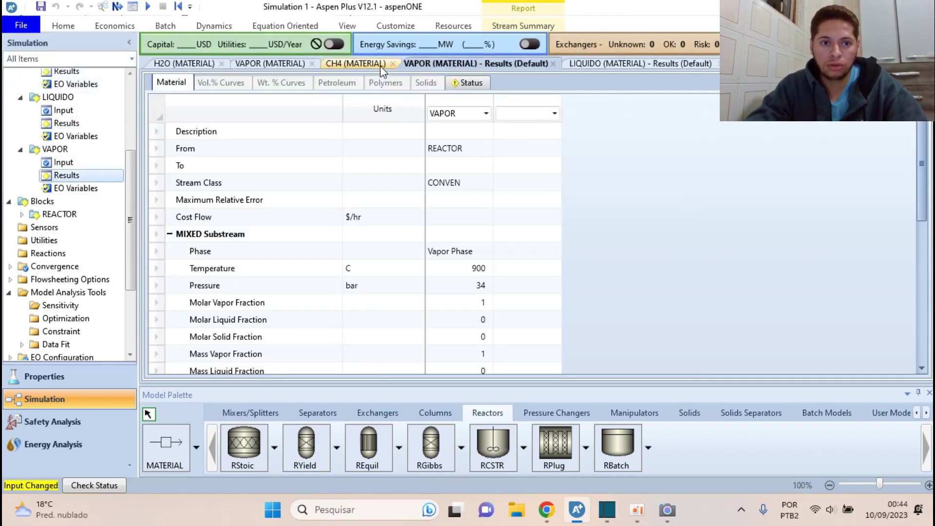
left_click(356, 64)
left_click(268, 64)
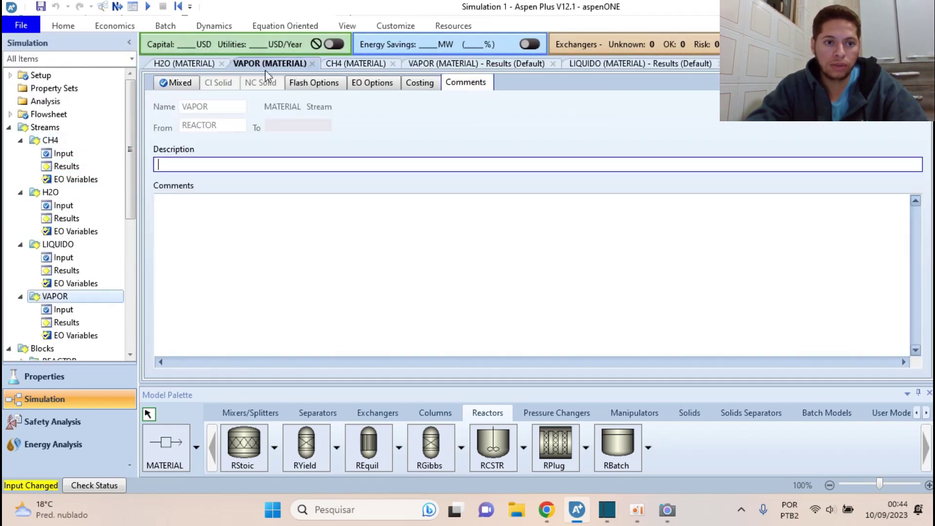
left_click(213, 66)
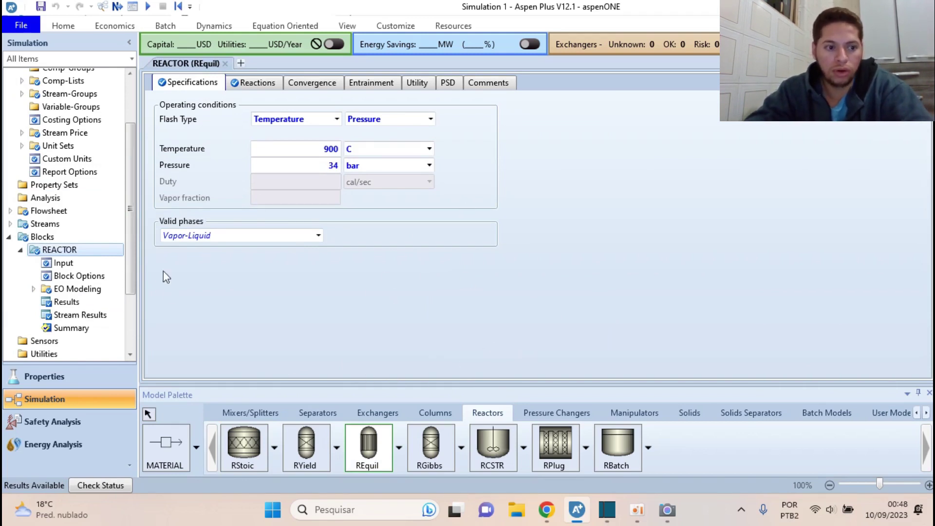
- Review the REquil reactor's reaction list and inspect the stoichiometry of reactions 1 and 2
scroll(75, 204, "up", 2)
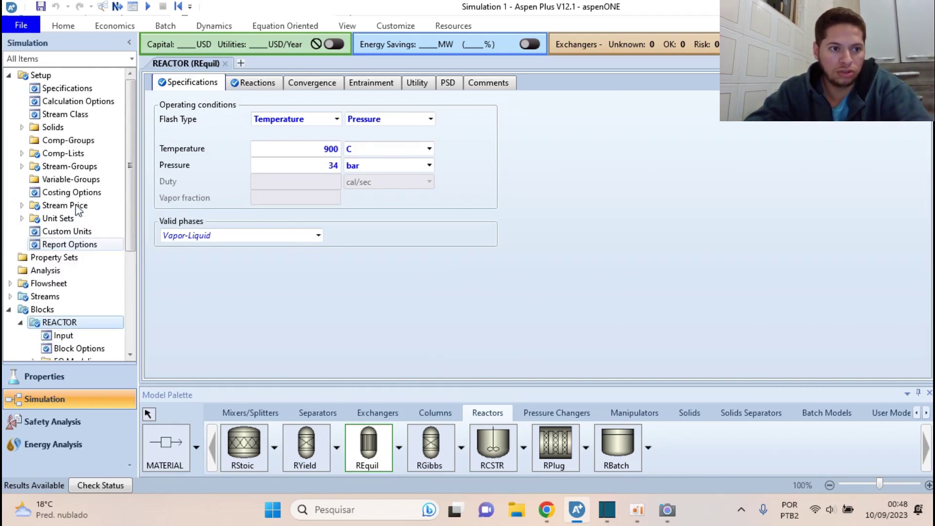
scroll(75, 204, "down", 4)
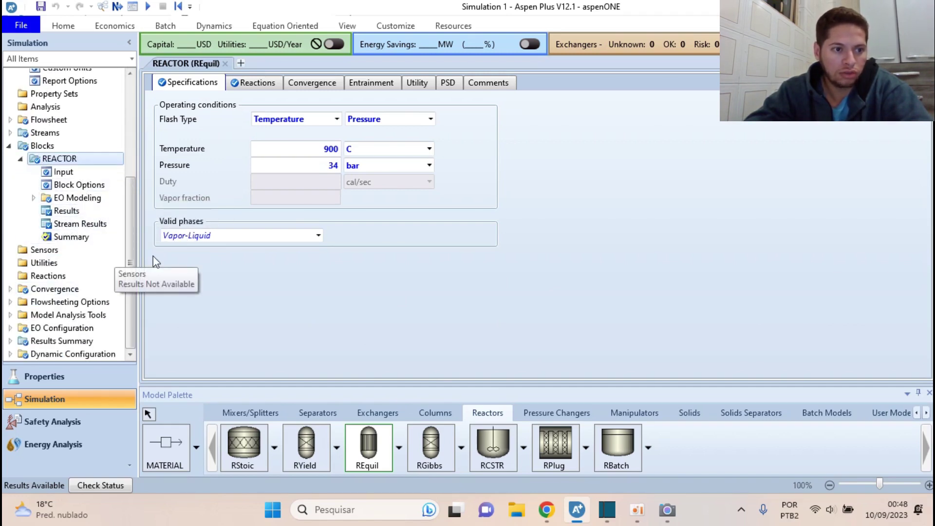
scroll(77, 205, "up", 3)
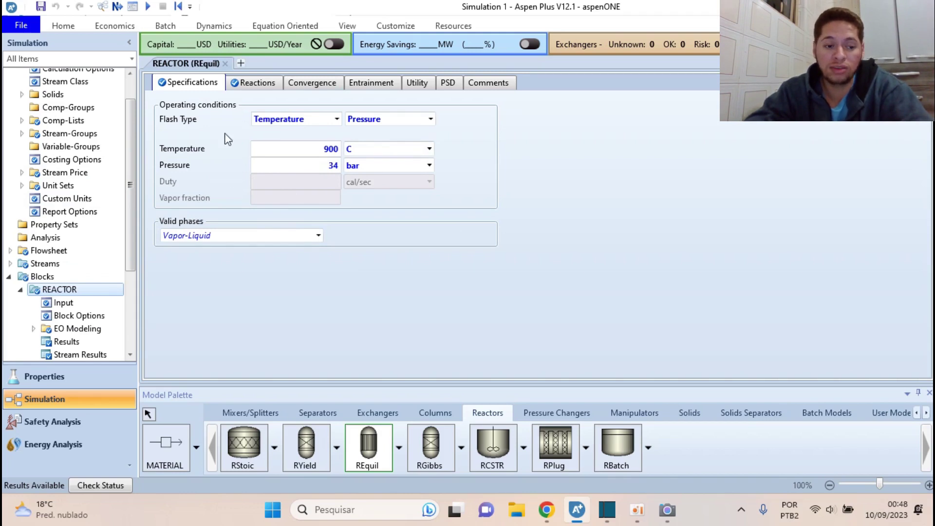
left_click(253, 86)
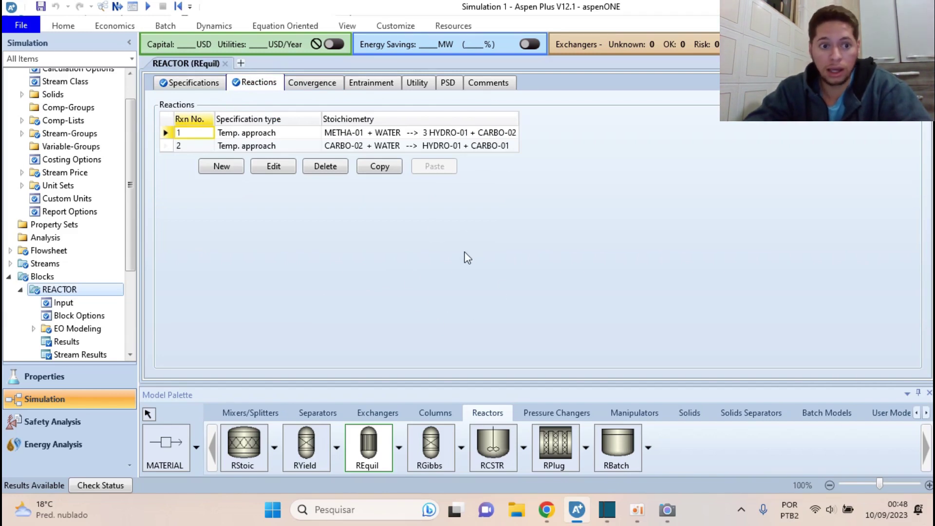
double_click(166, 133)
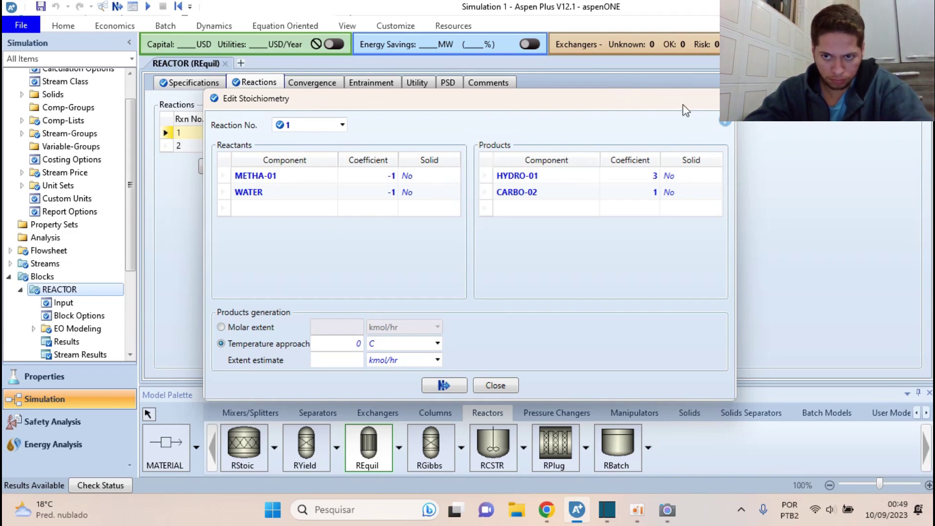
left_click(729, 98)
double_click(166, 146)
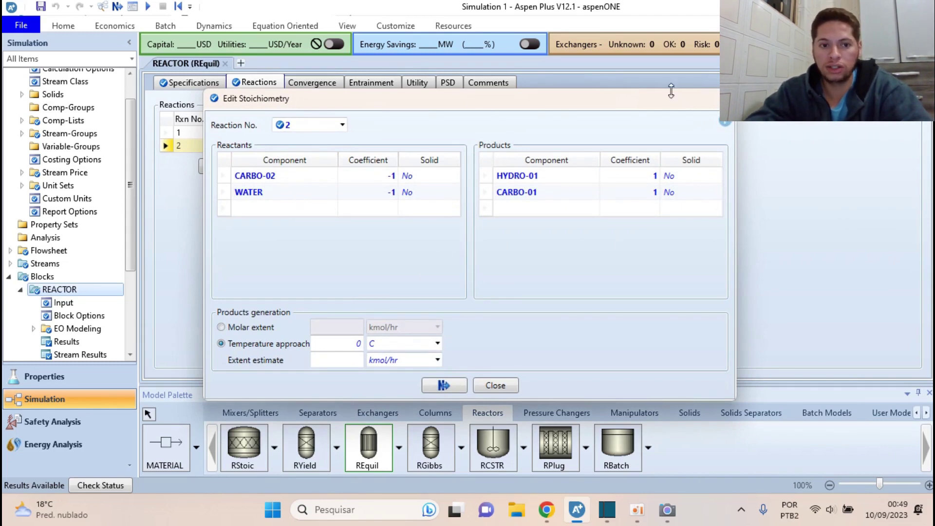
- Close the stoichiometry of reaction 2 and review the reactor's operating conditions and the global setup specifications
left_click(726, 98)
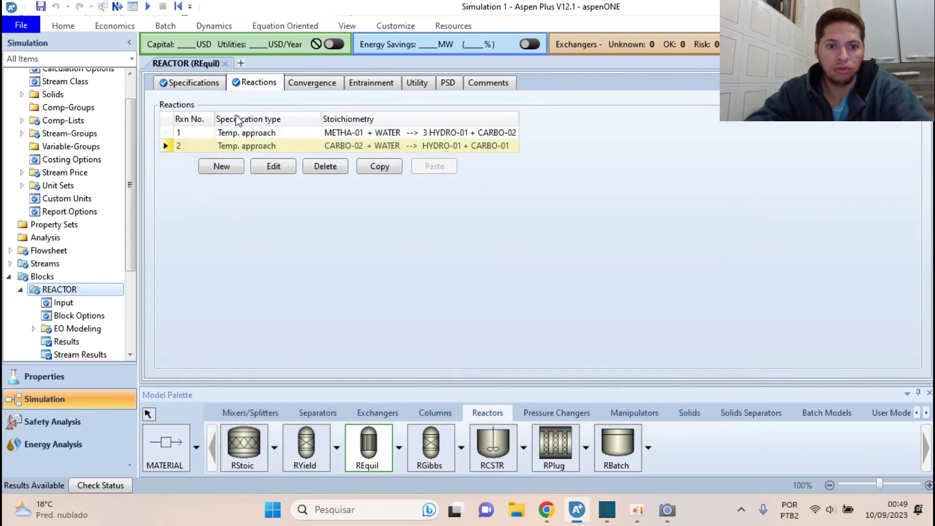
left_click(217, 87)
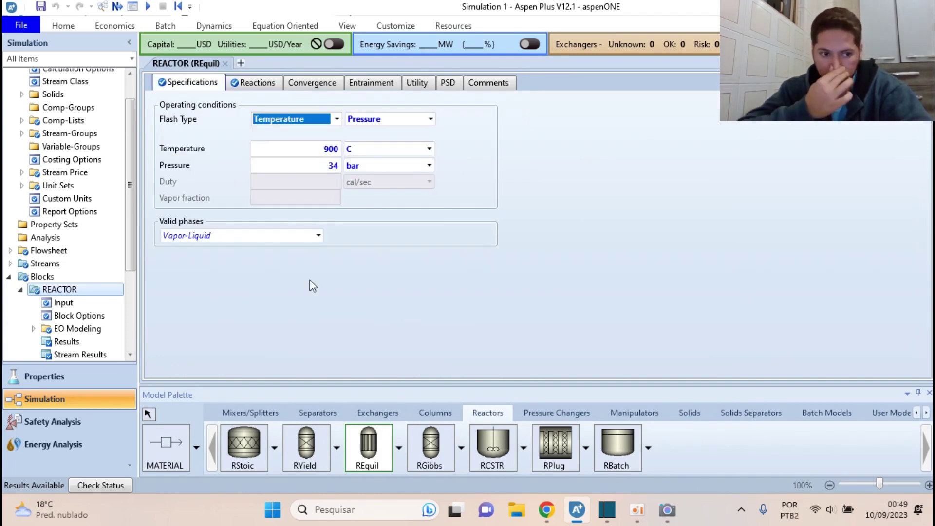
scroll(83, 219, "up", 2)
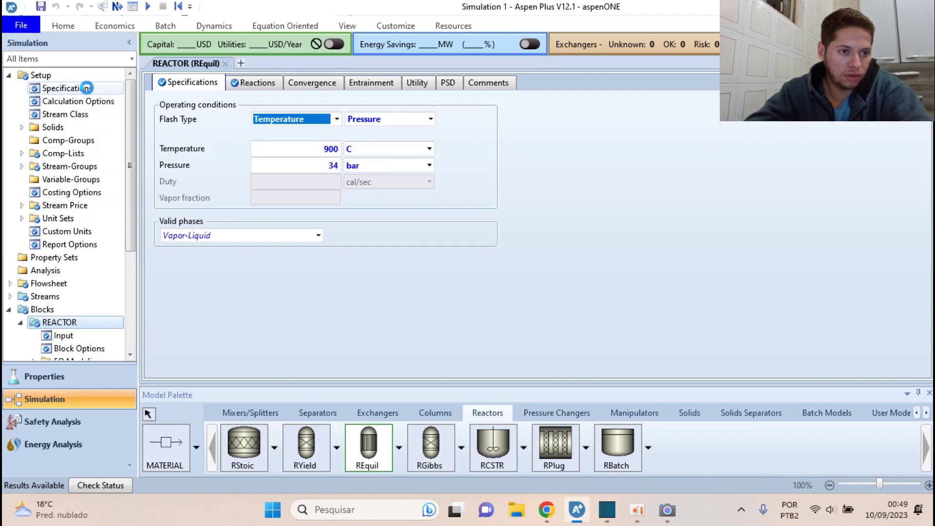
left_click(89, 91)
scroll(81, 182, "down", 4)
scroll(84, 179, "up", 1)
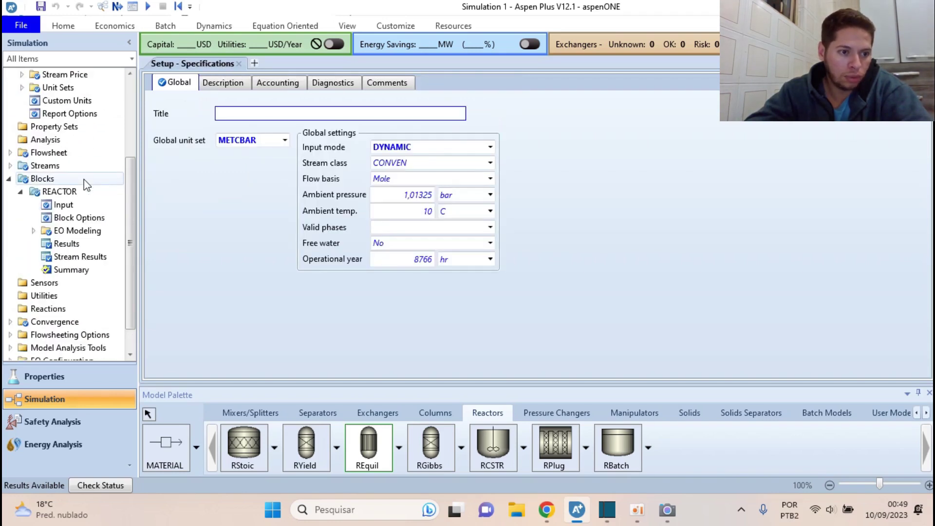
- Return to the REACTOR block's specifications and run the simulation
double_click(82, 192)
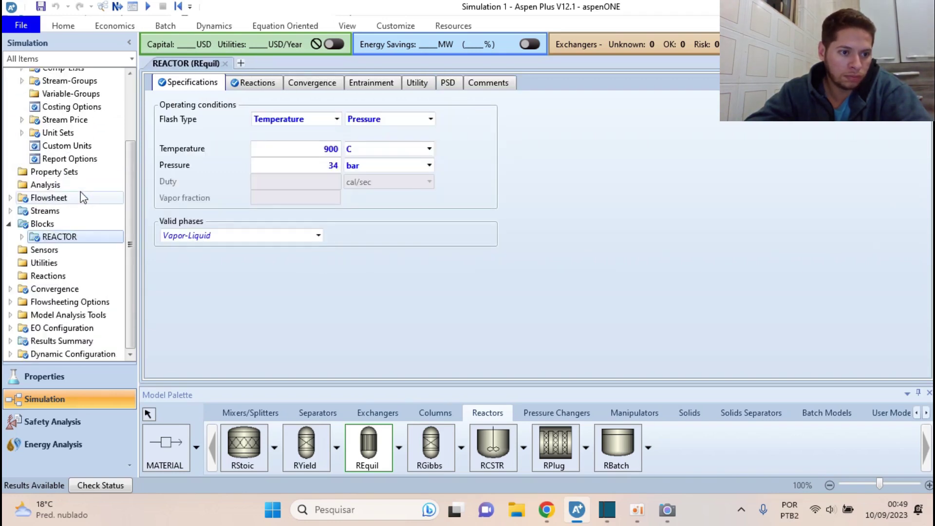
left_click(72, 27)
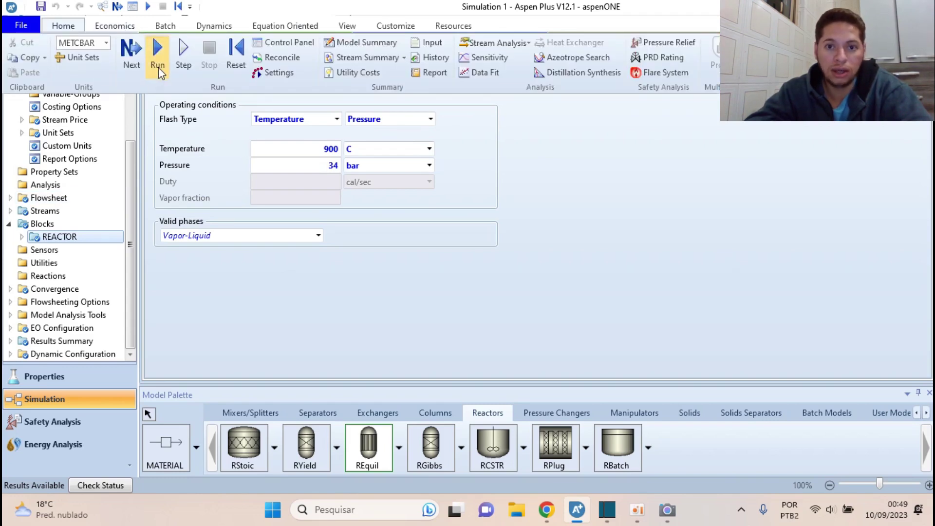
left_click(159, 68)
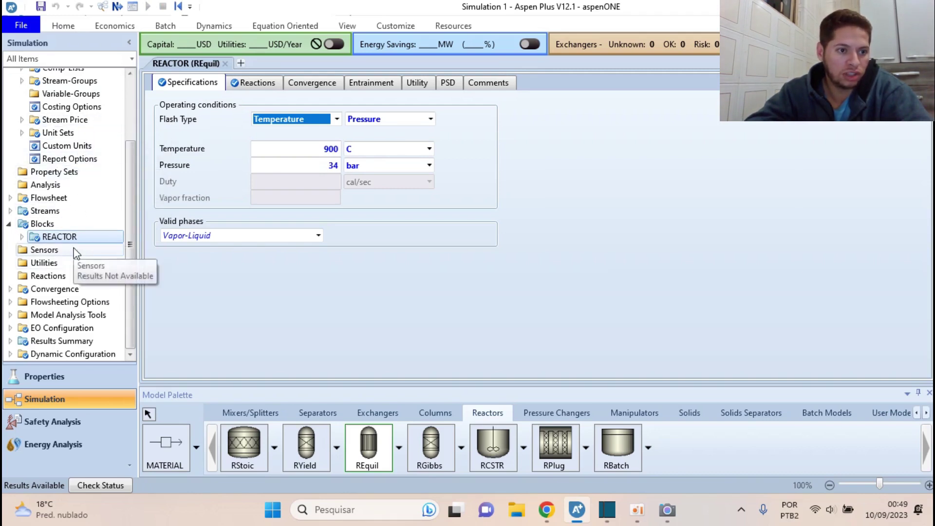
- Browse the LIQUIDO and VAPOR streams and expand the component mole flows in the VAPOR stream's results
scroll(78, 249, "up", 2)
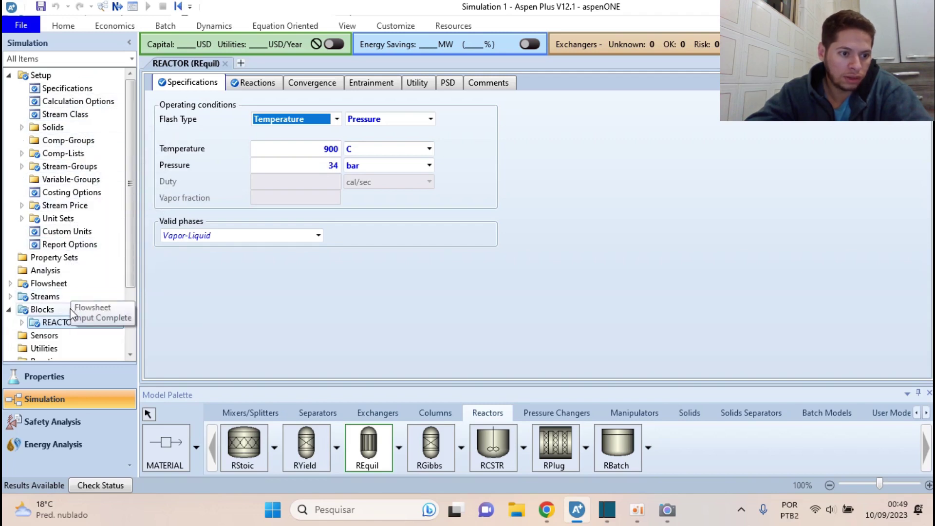
double_click(45, 296)
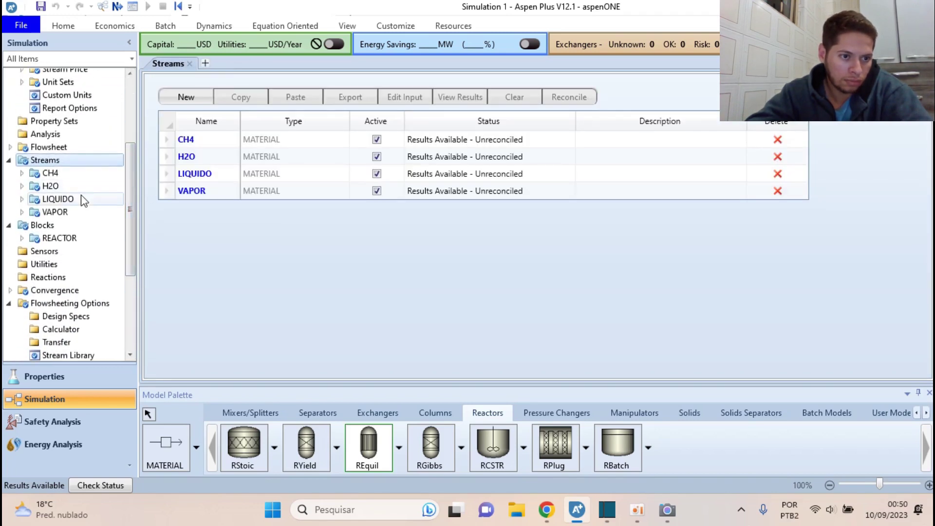
double_click(82, 197)
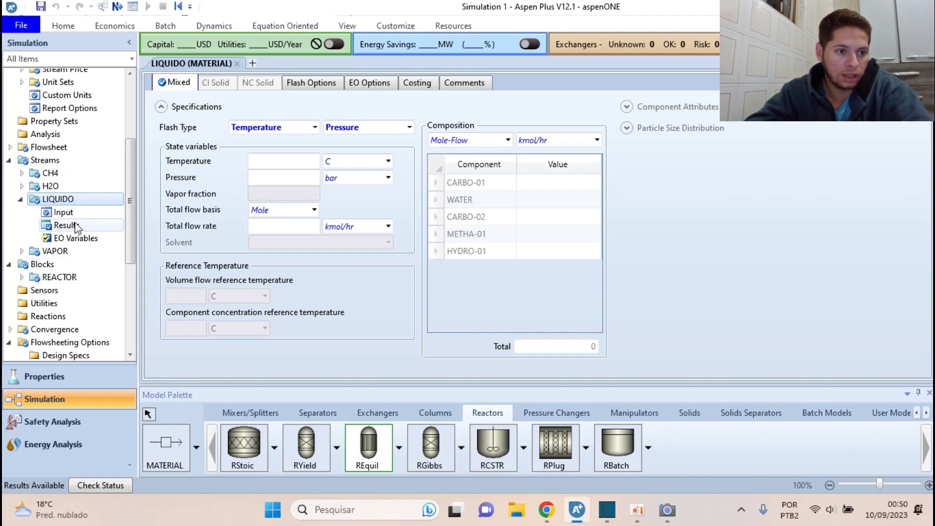
left_click(67, 251)
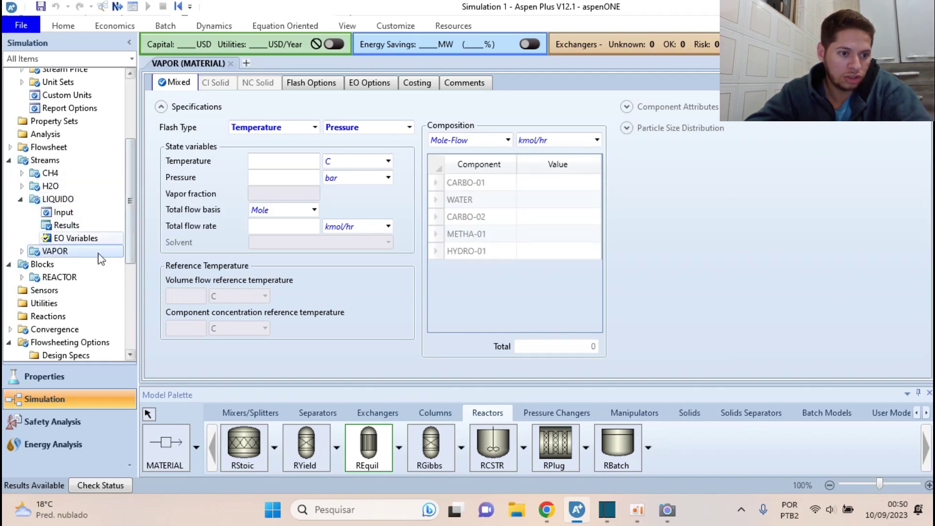
double_click(79, 252)
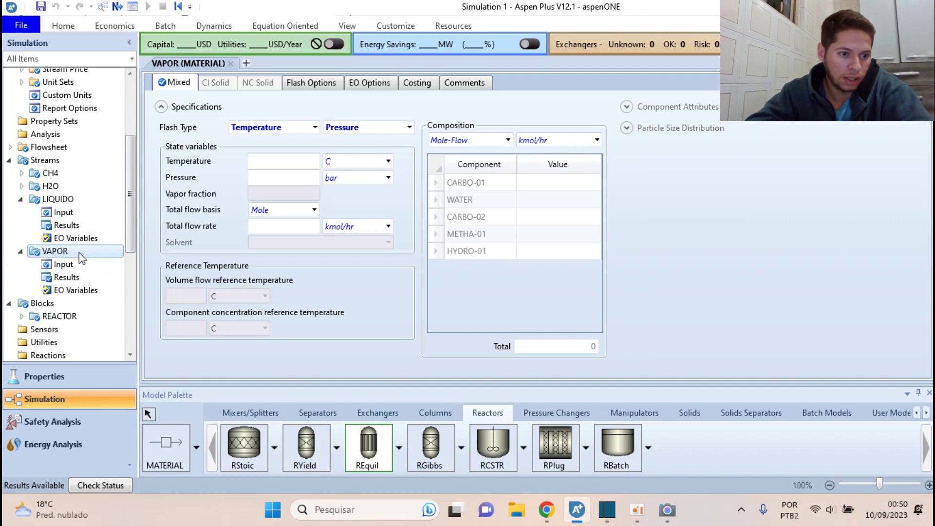
left_click(66, 277)
scroll(407, 268, "down", 6)
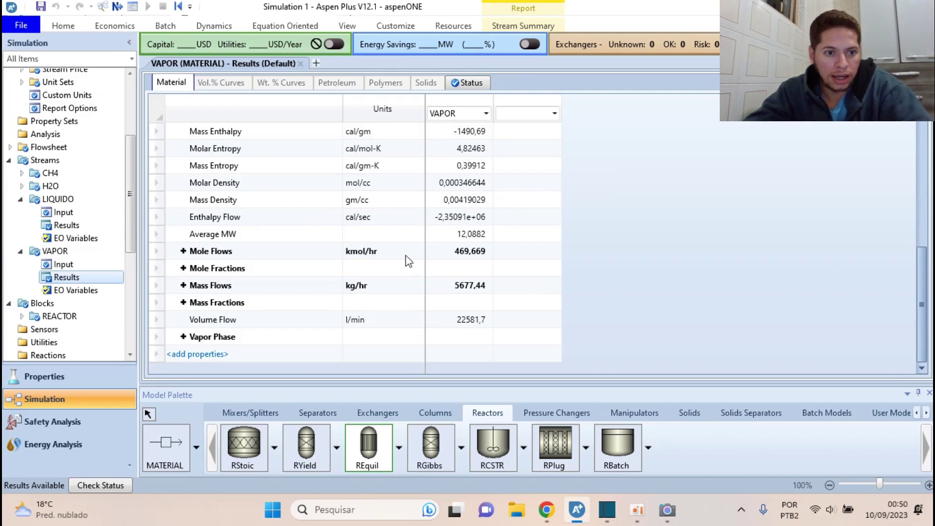
left_click(184, 252)
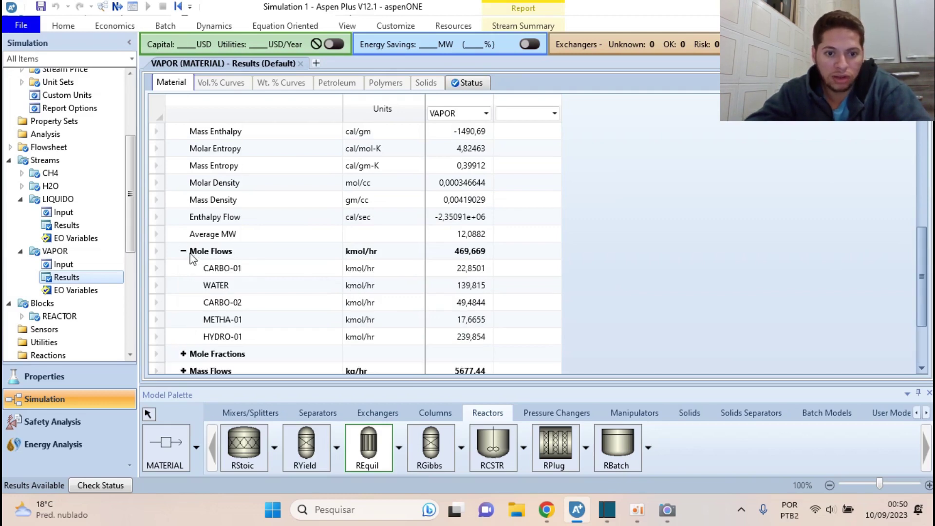
scroll(390, 294, "down", 2)
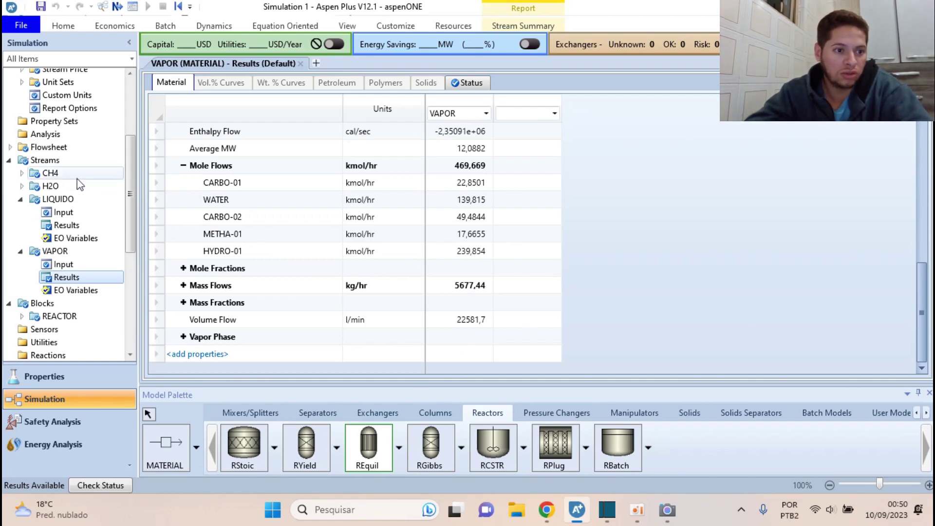
- Open the CH4 stream's results and examine its mole flows and mole fractions by component
double_click(63, 176)
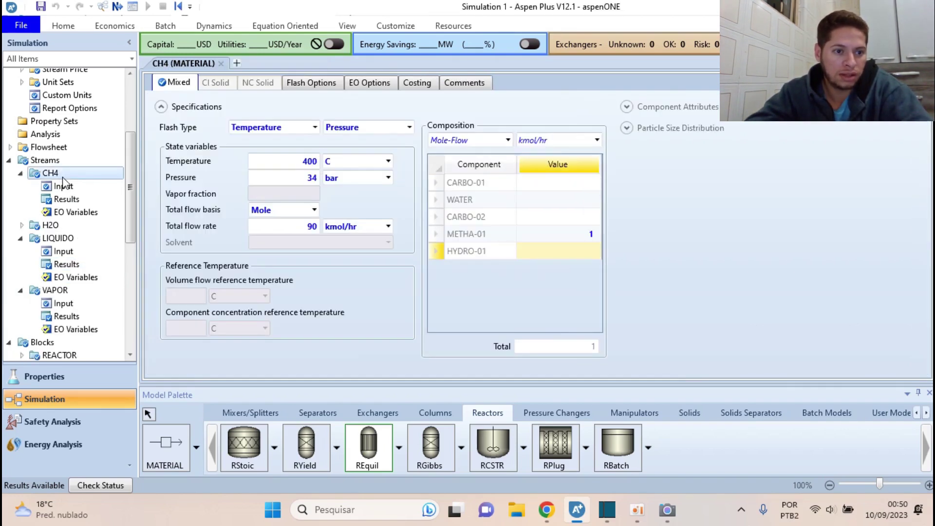
left_click(77, 198)
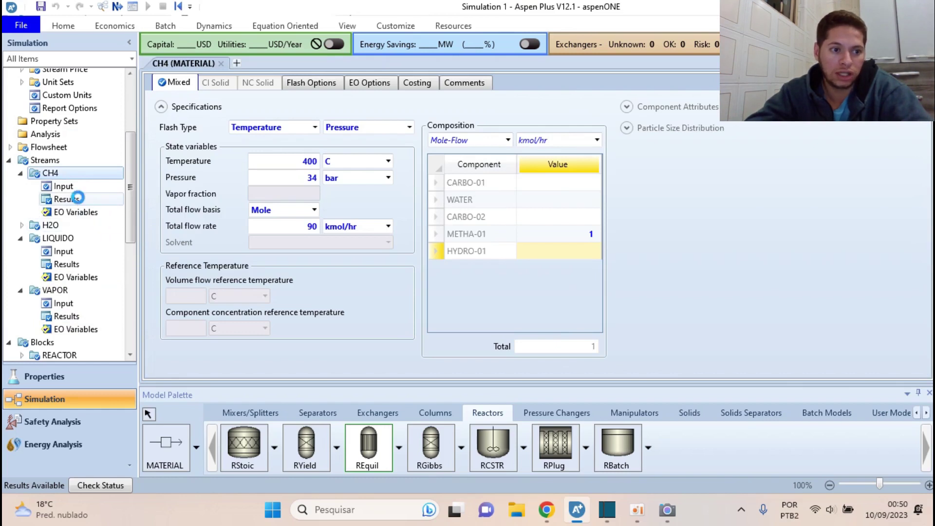
scroll(460, 303, "down", 6)
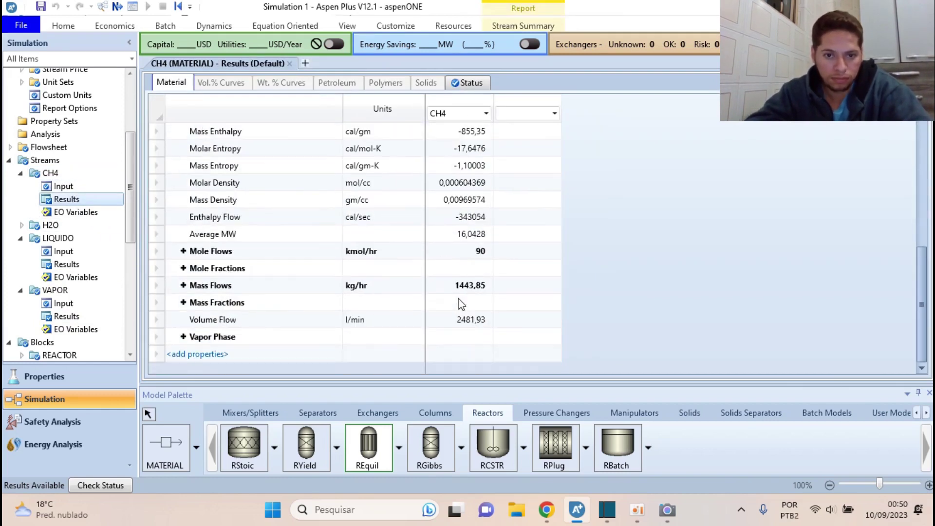
left_click(184, 251)
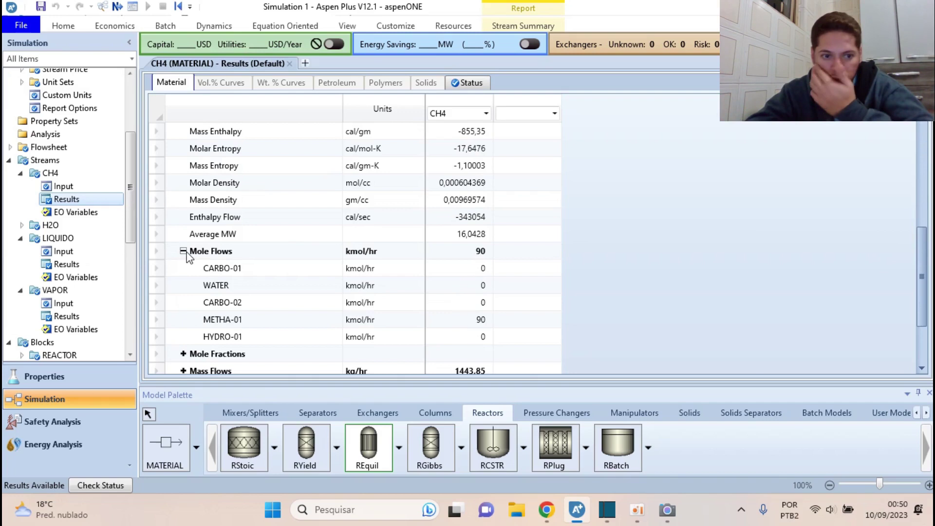
scroll(365, 321, "down", 2)
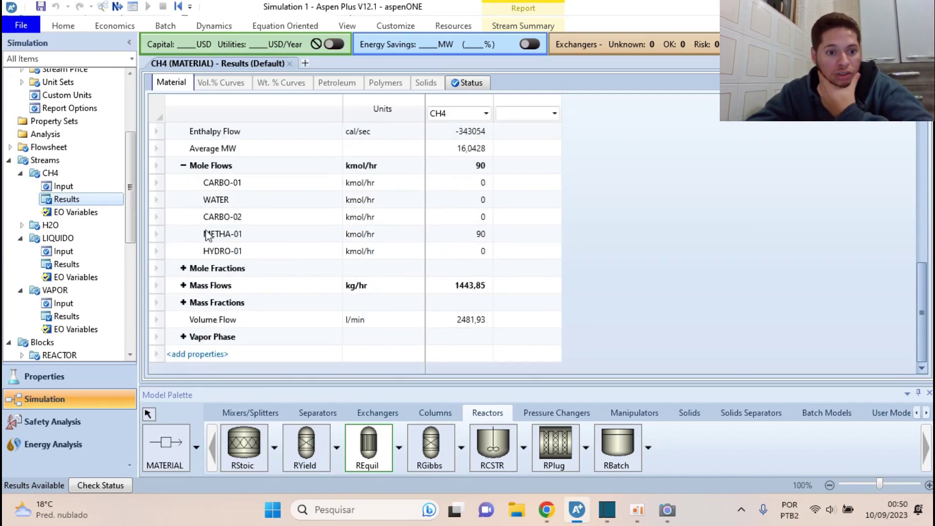
left_click(183, 268)
scroll(371, 309, "down", 2)
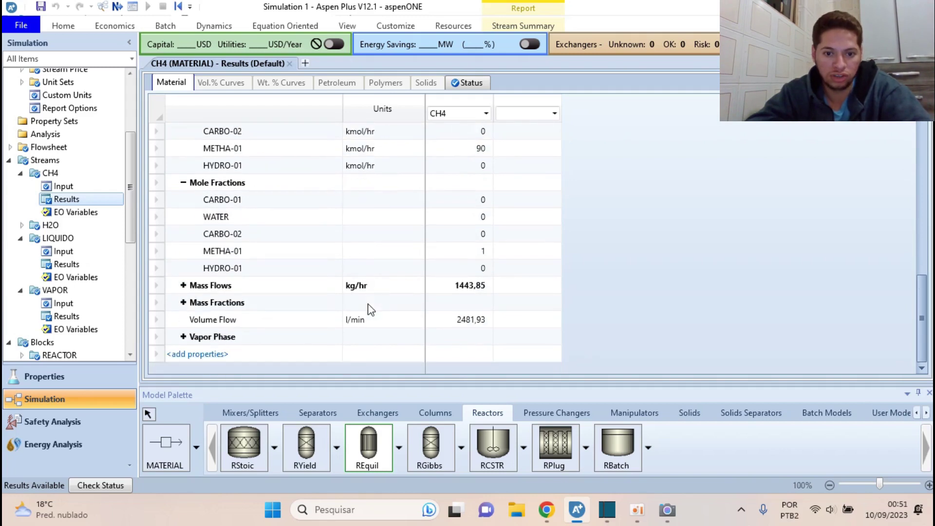
- Return to the VAPOR stream's results and examine its component mole flows and mole fractions
left_click(67, 317)
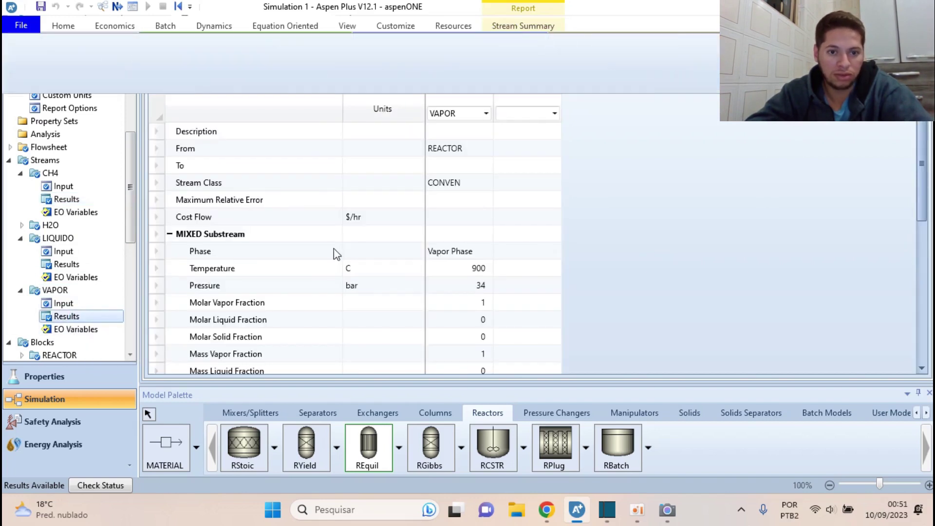
scroll(437, 259, "down", 6)
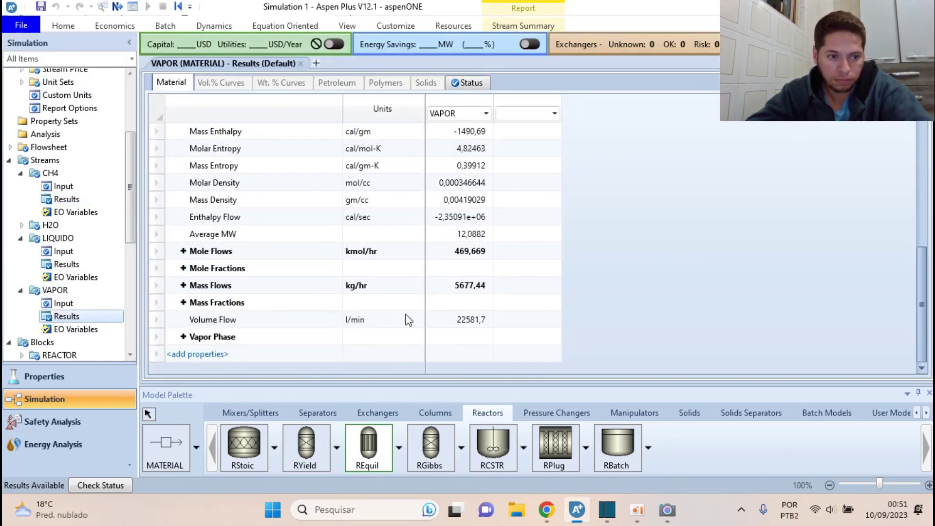
double_click(74, 240)
double_click(66, 277)
scroll(390, 252, "down", 10)
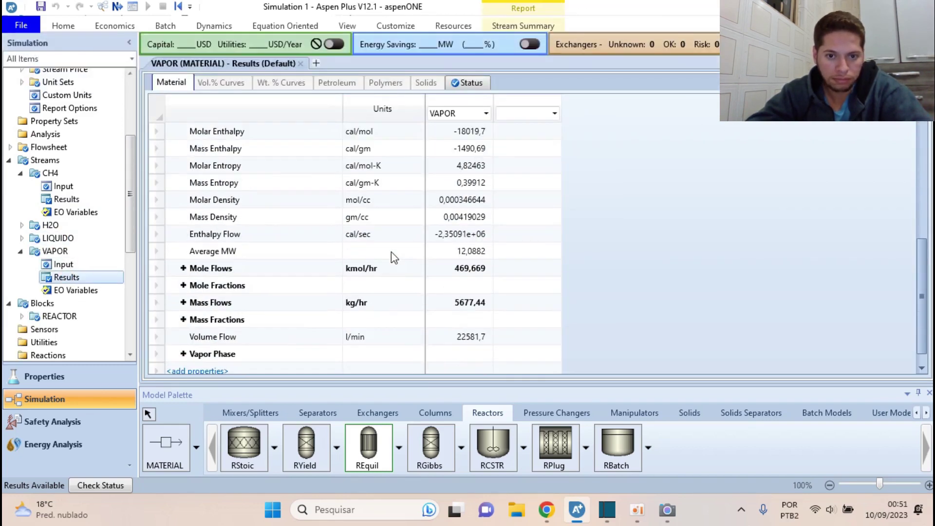
left_click(183, 269)
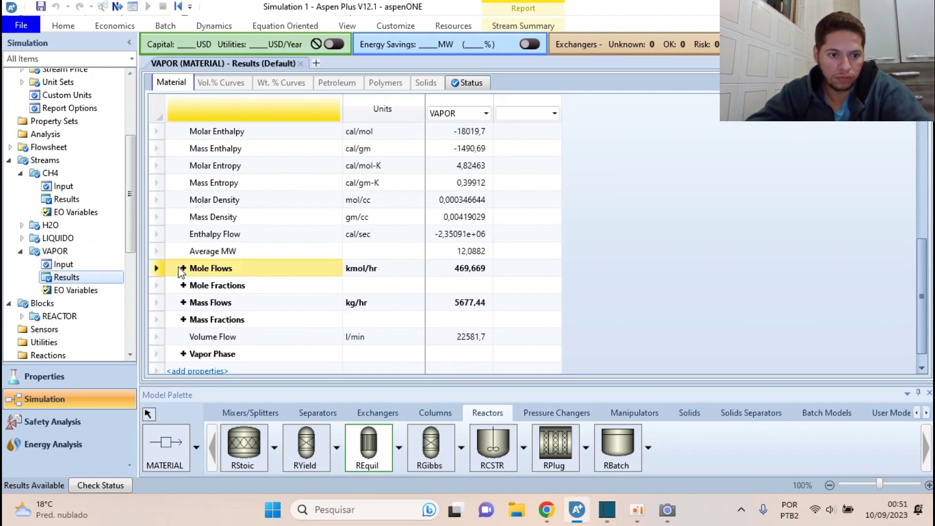
left_click(184, 269)
scroll(185, 269, "down", 2)
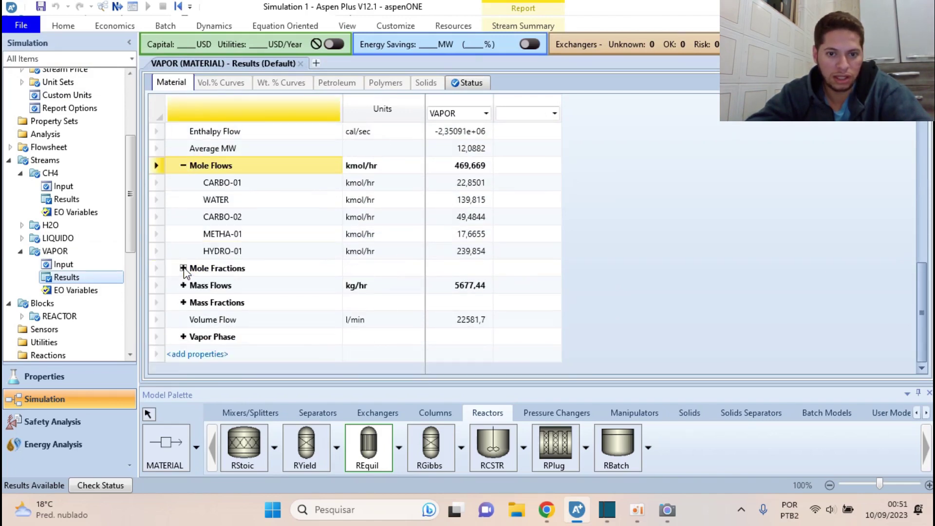
left_click(183, 269)
left_click(184, 268)
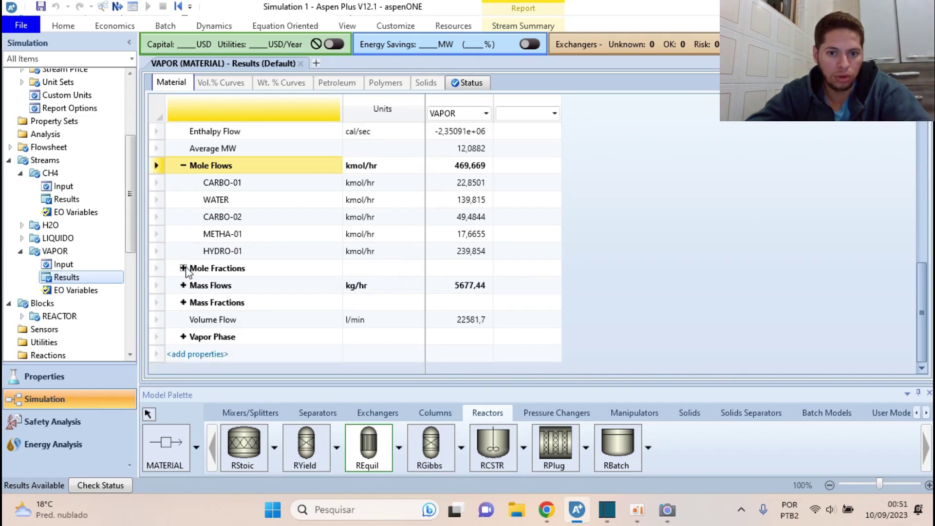
- Open the LIQUIDO stream's results and examine its component mole flows and mole fractions
double_click(75, 239)
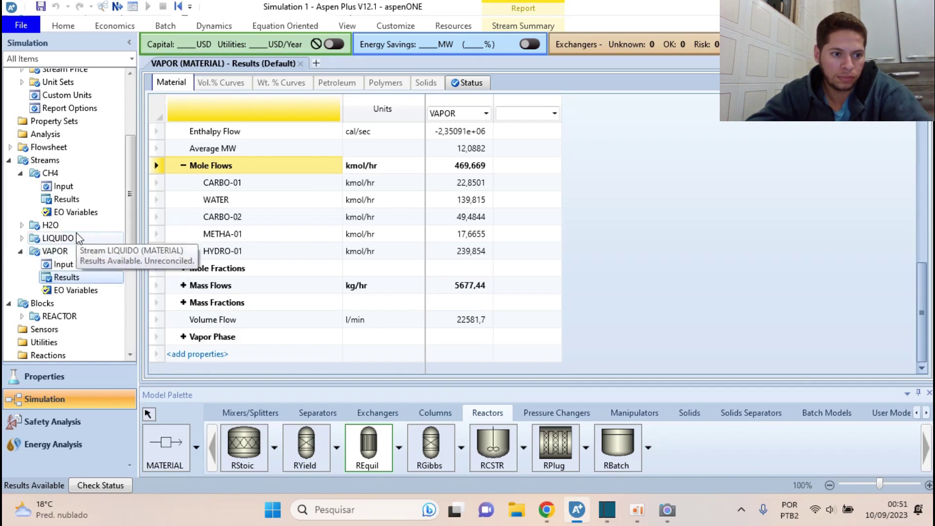
left_click(59, 264)
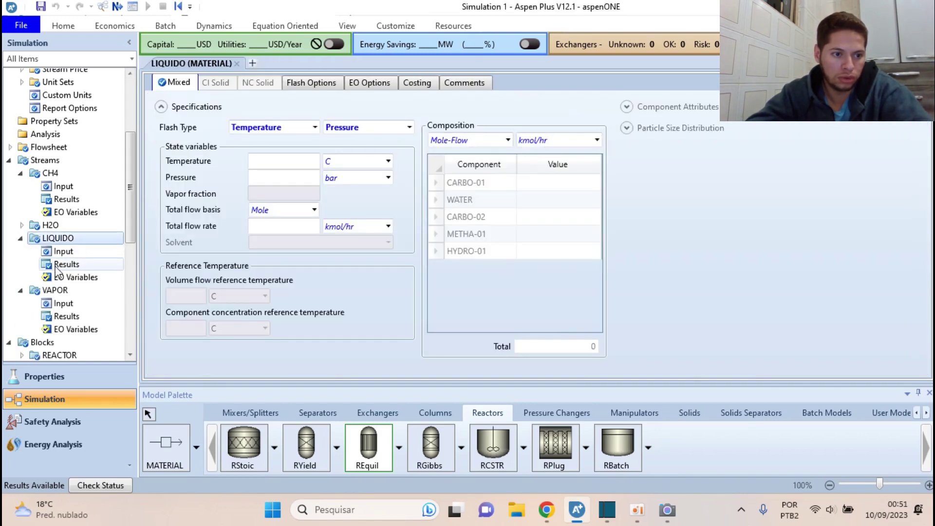
scroll(338, 288, "down", 6)
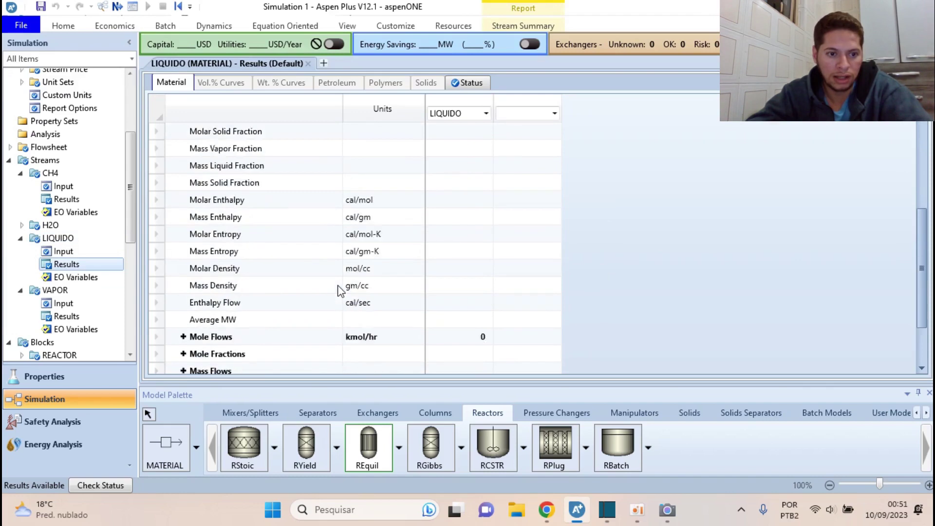
left_click(183, 269)
left_click(183, 268)
left_click(183, 269)
scroll(185, 277, "down", 2)
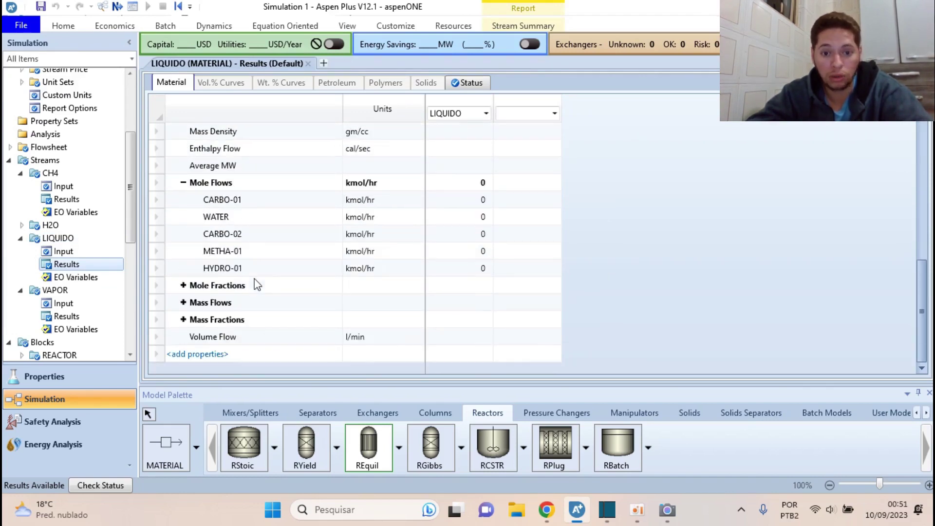
left_click(183, 287)
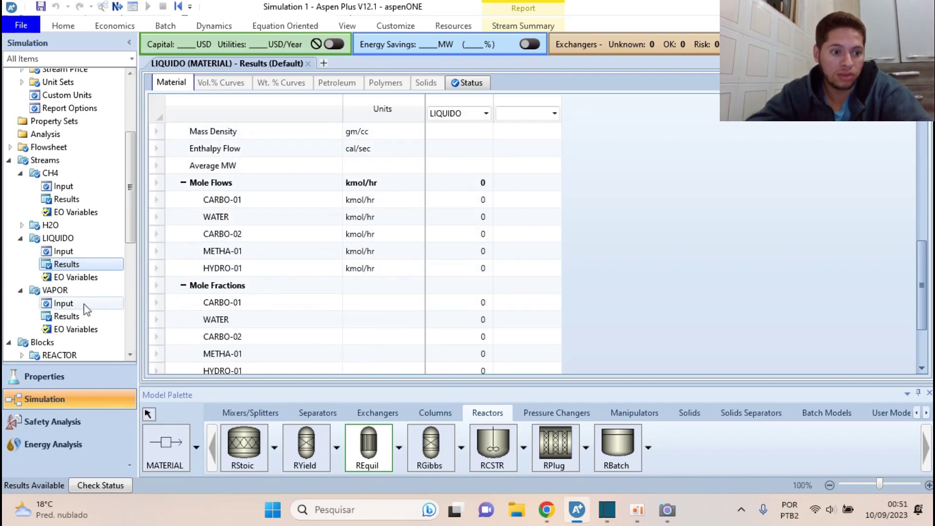
- Reopen the VAPOR stream's results and review the mole flow of each component as the reactor's product composition
left_click(72, 316)
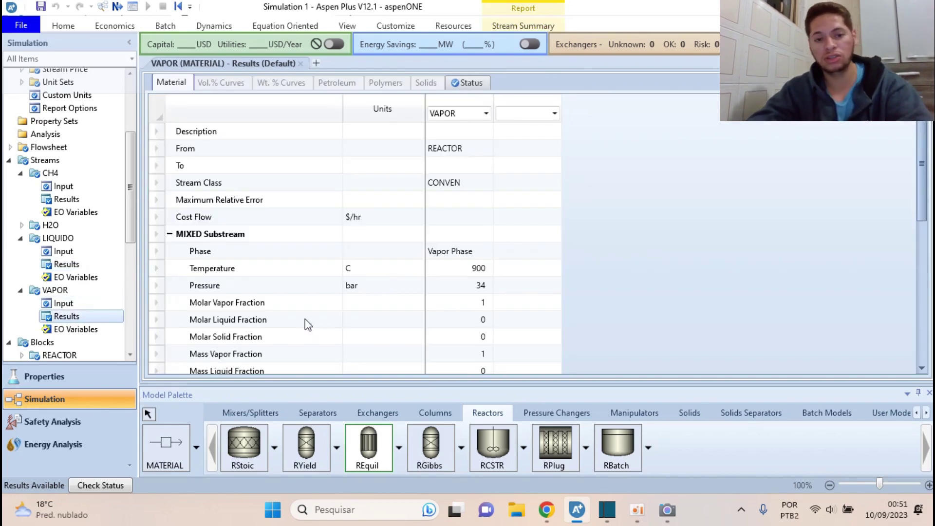
scroll(384, 275, "down", 5)
scroll(385, 275, "up", 1)
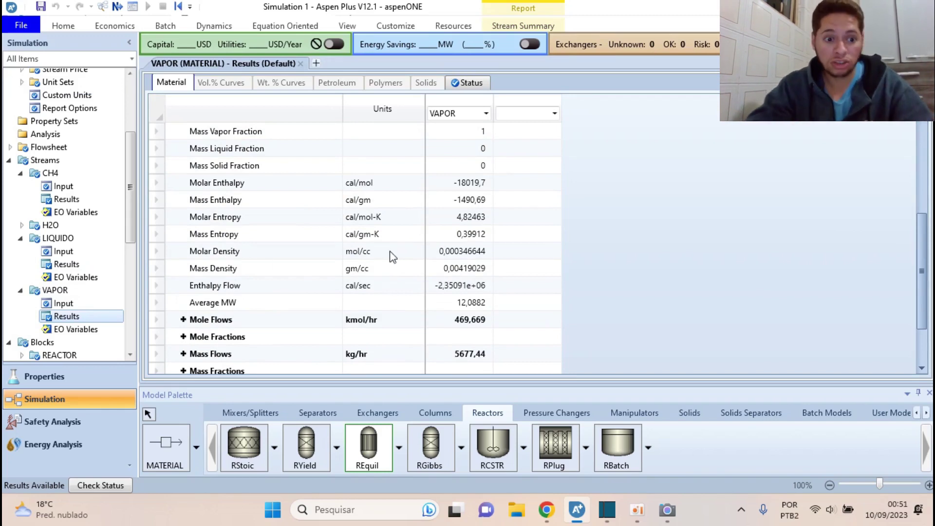
left_click(184, 319)
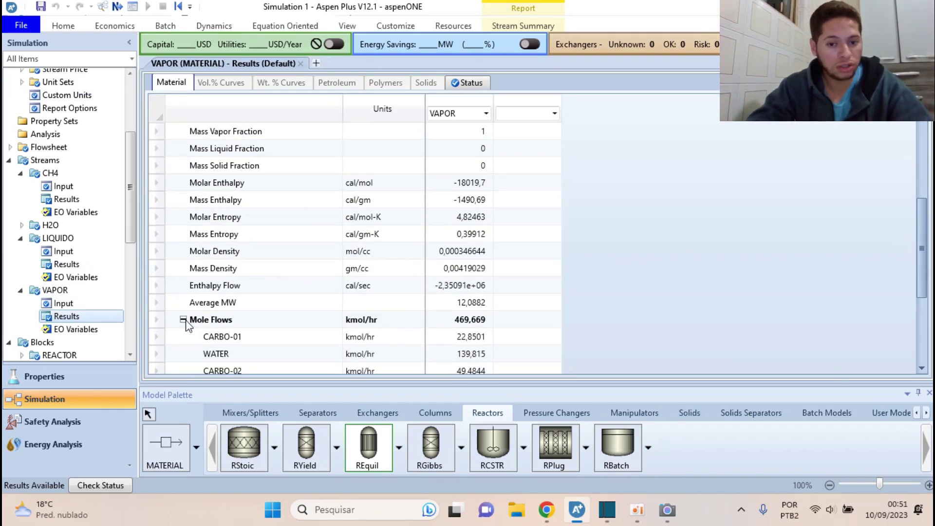
scroll(334, 317, "down", 3)
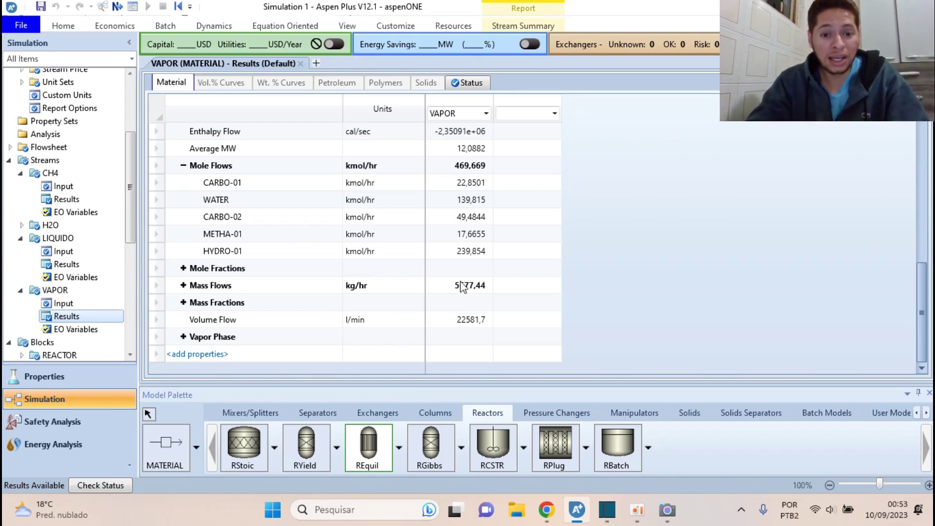
scroll(455, 286, "up", 6)
scroll(469, 282, "down", 5)
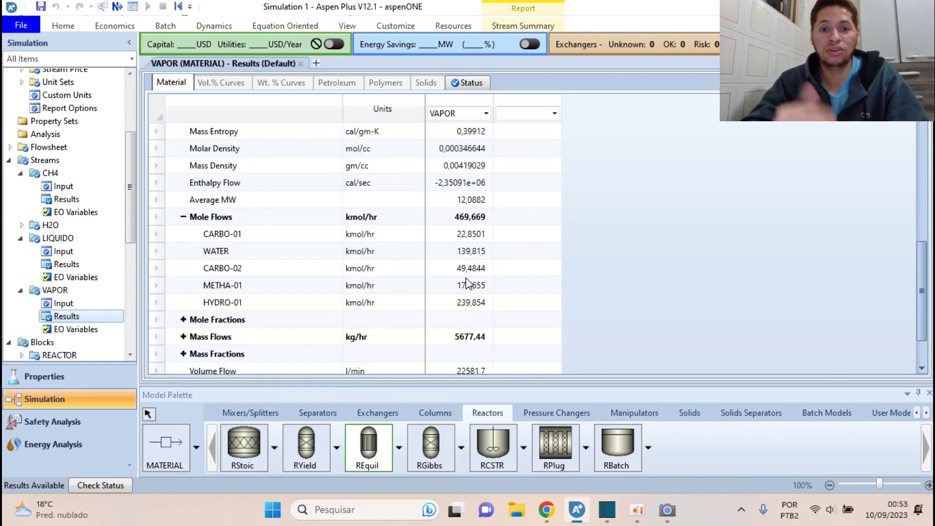